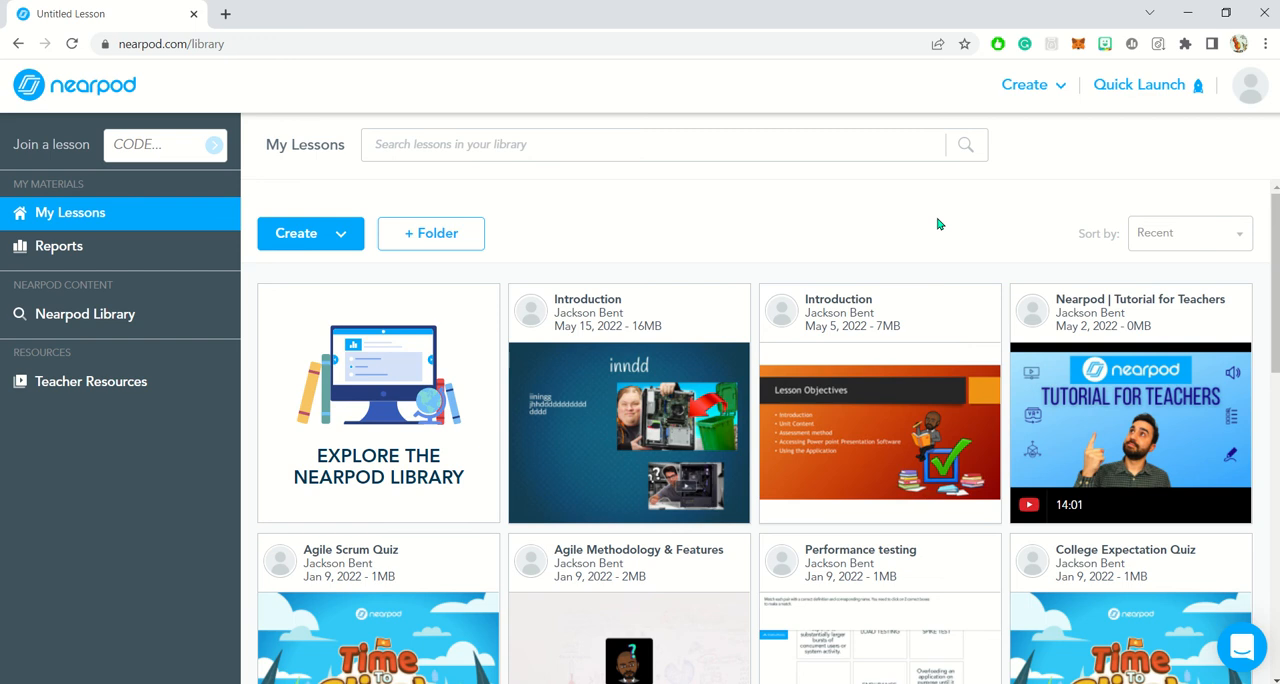
pyautogui.scroll(-3, 938, 224)
pyautogui.moveTo(631, 400)
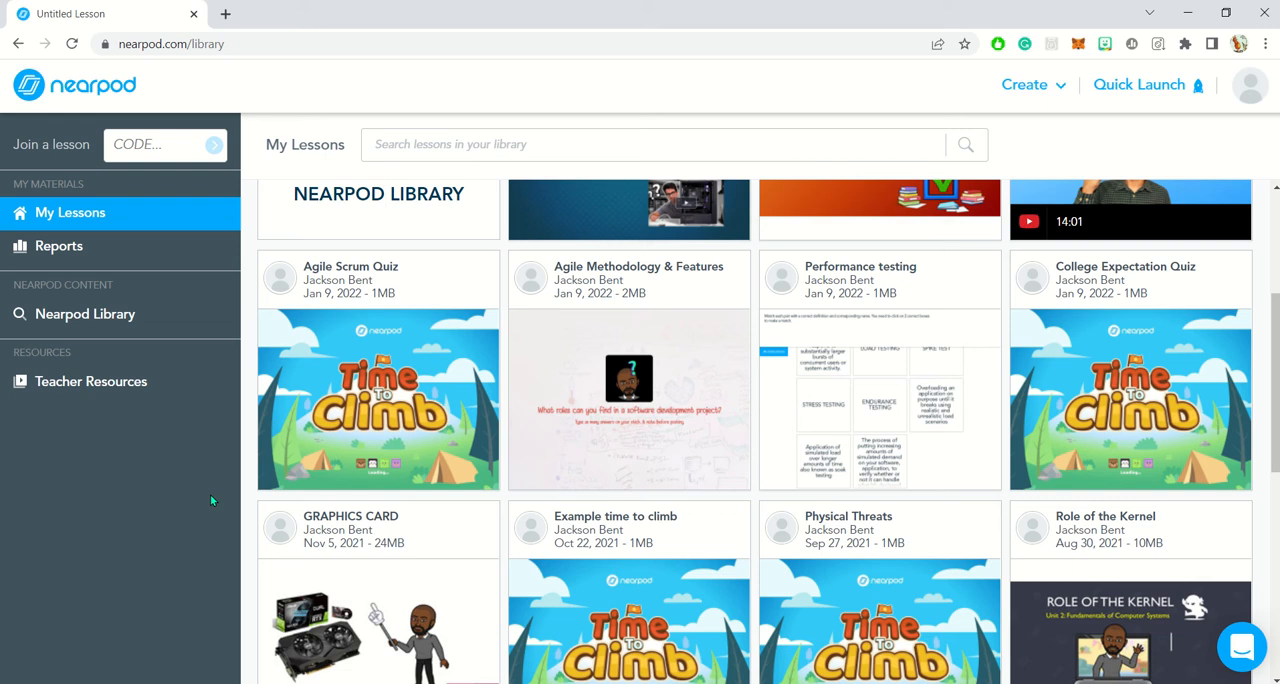
pyautogui.scroll(3, 408, 502)
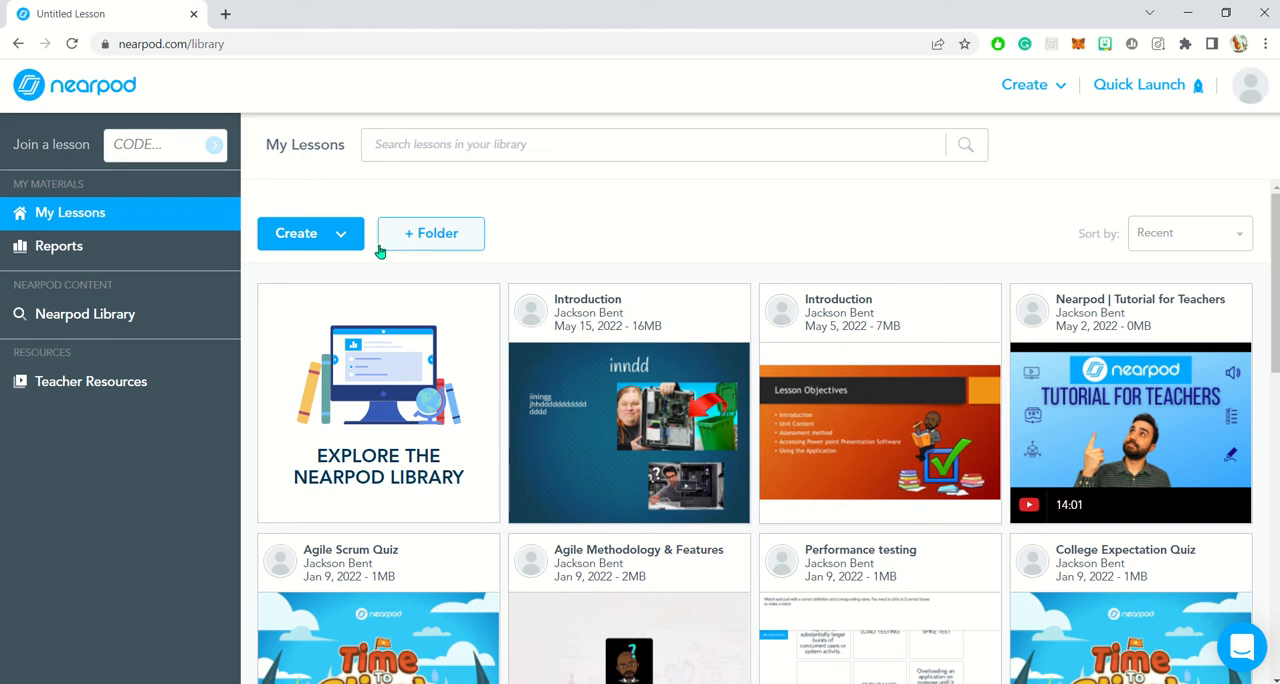
pyautogui.click(338, 241)
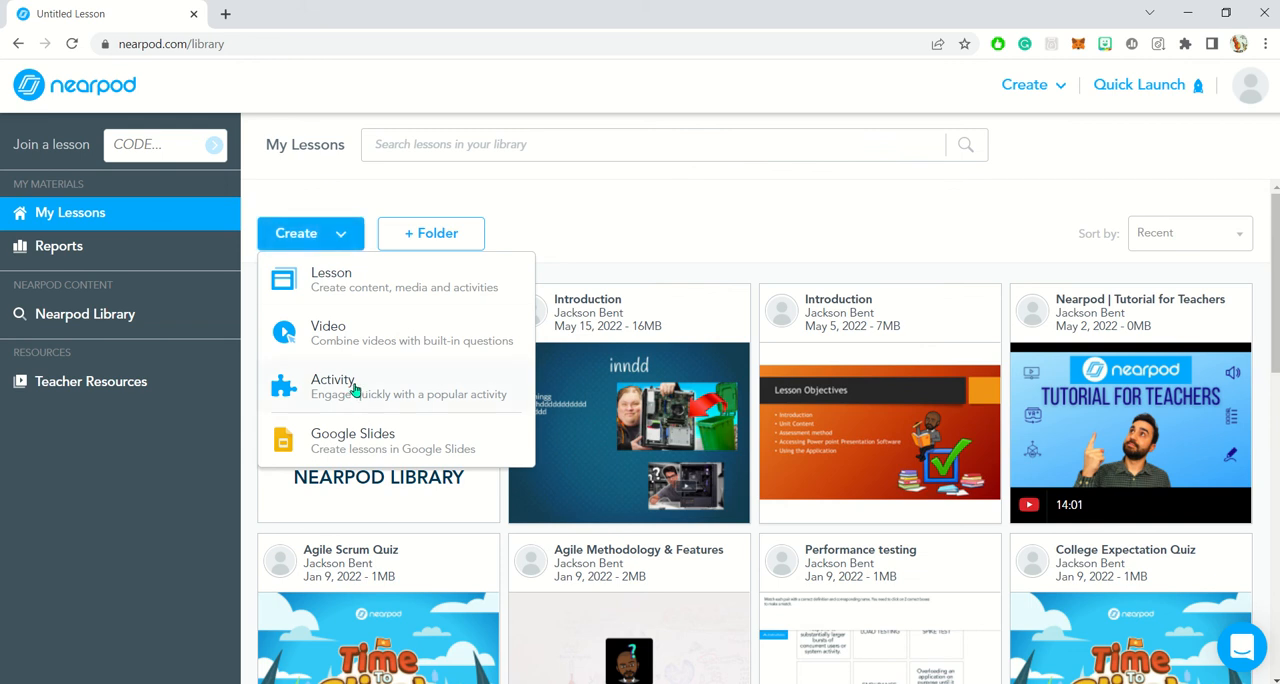
pyautogui.click(671, 263)
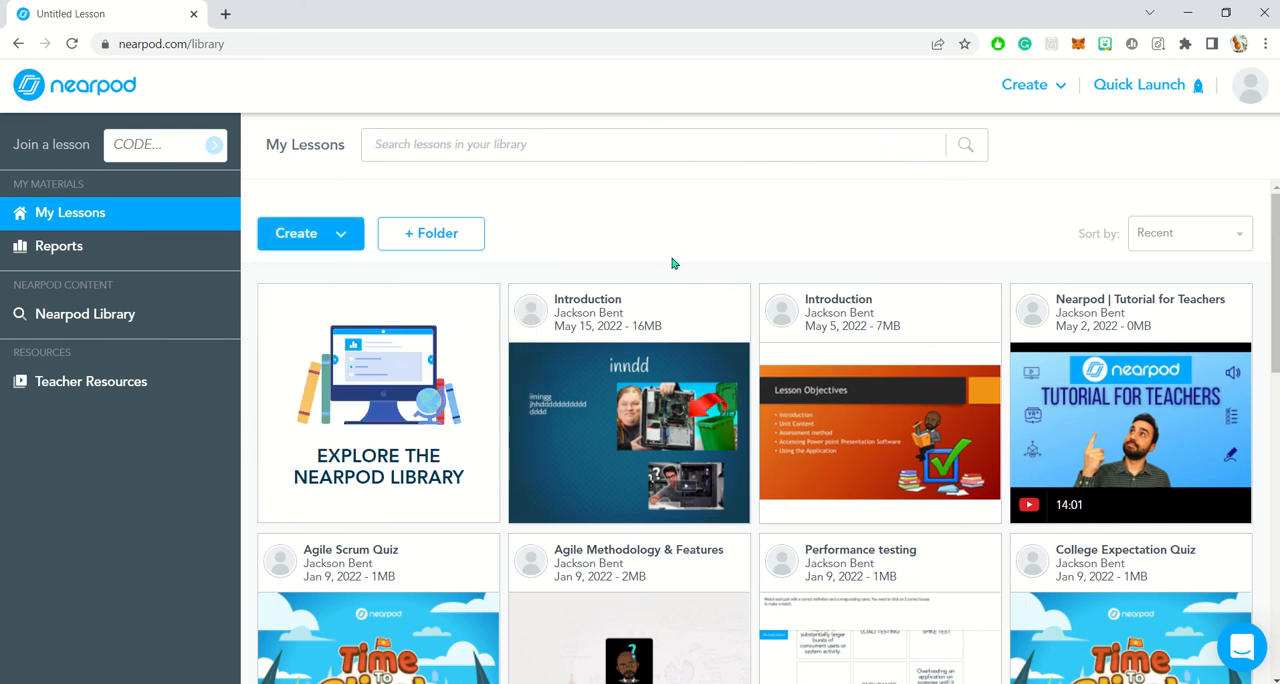
# - Open the May 15, 2022 Introduction lesson for editing and start a new Time to Climb activity in it
pyautogui.moveTo(568, 312)
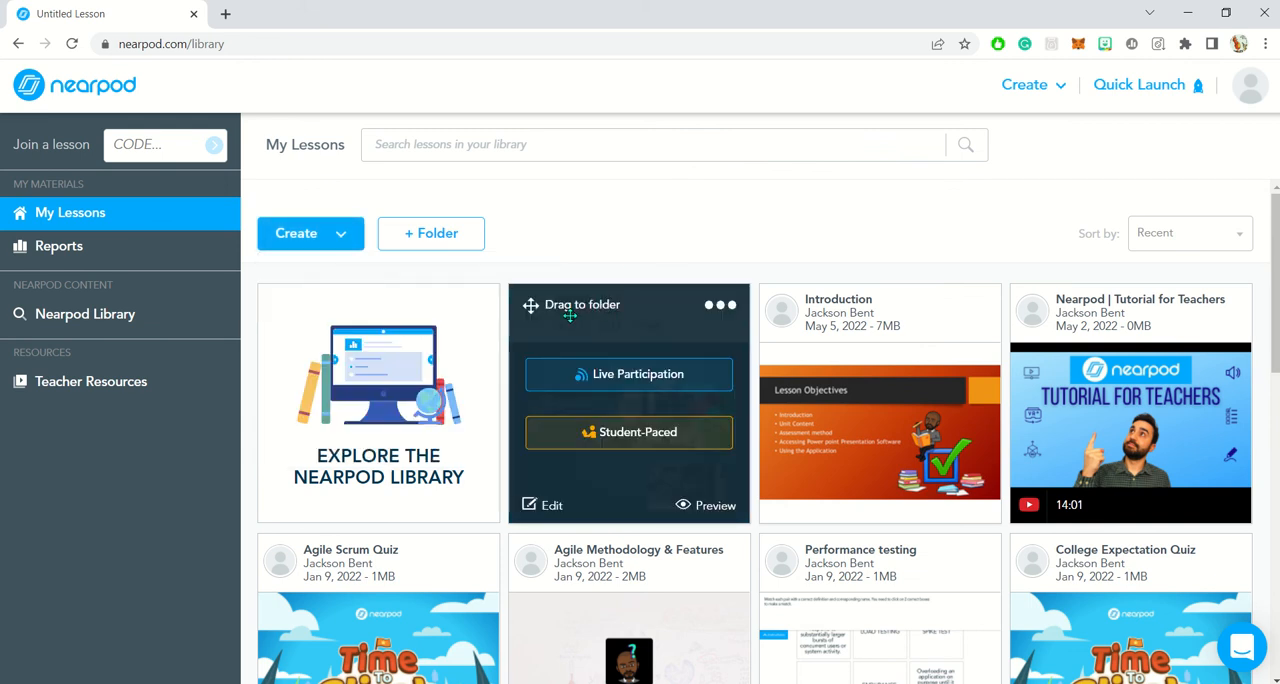
pyautogui.click(549, 507)
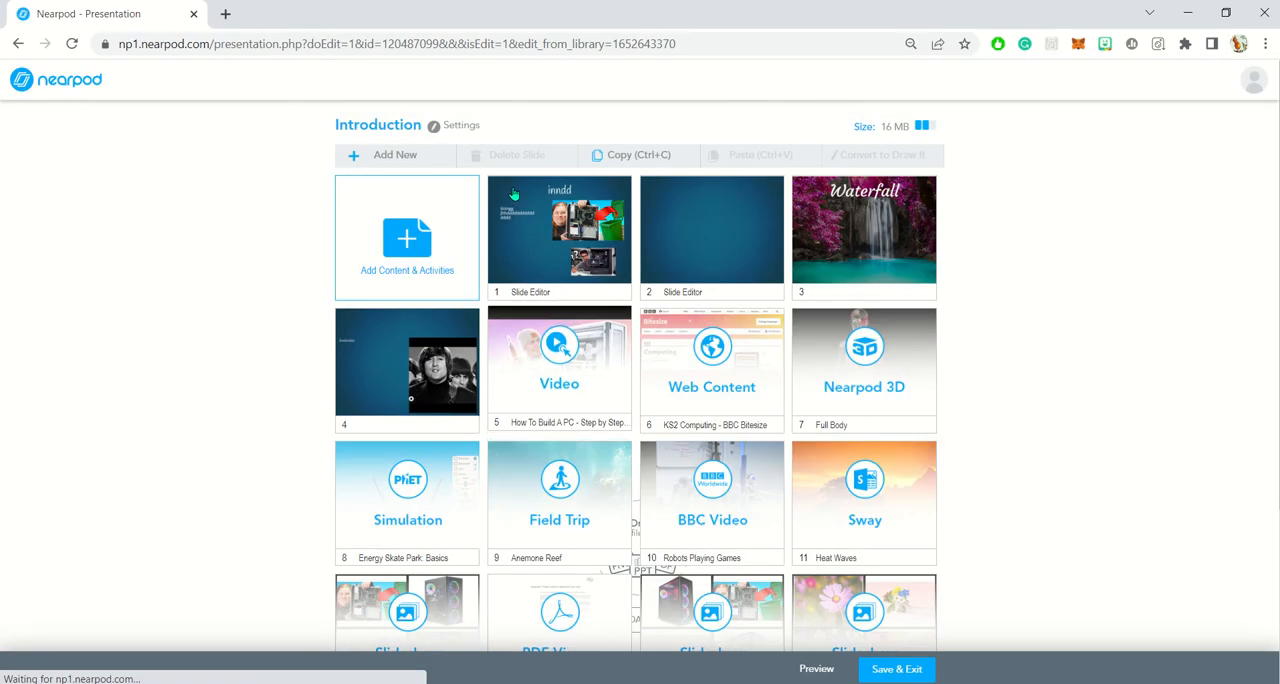
pyautogui.click(418, 276)
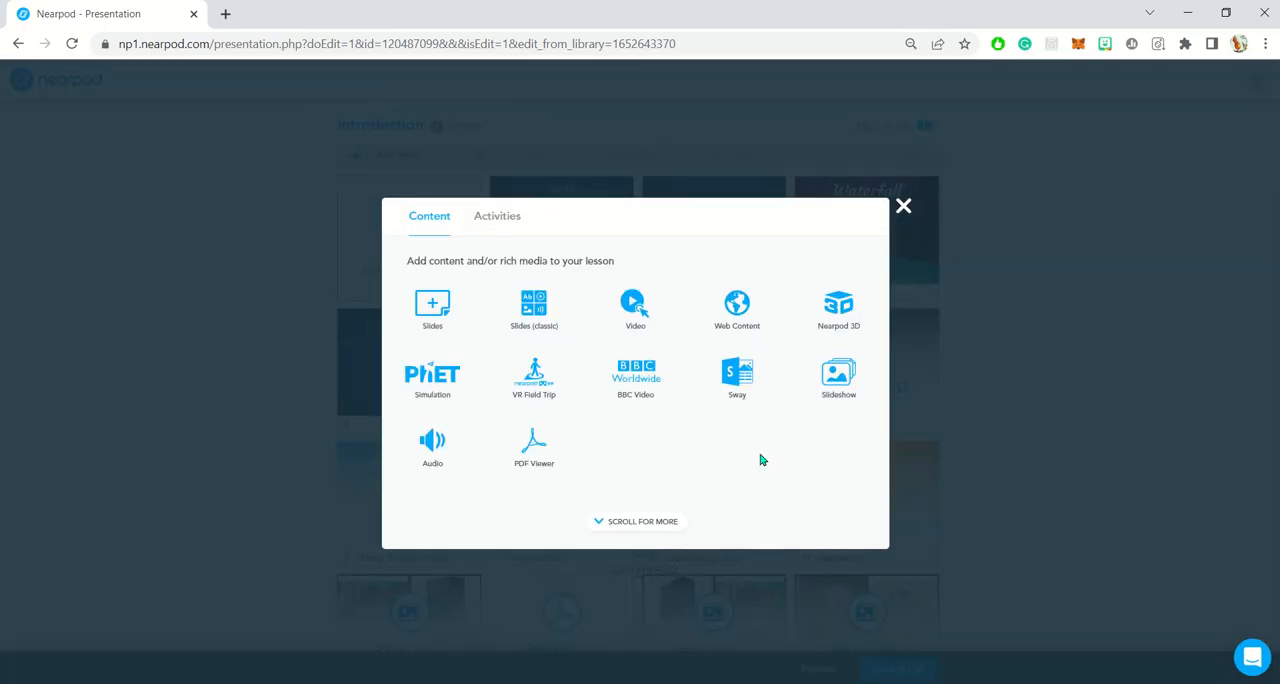
pyautogui.click(623, 522)
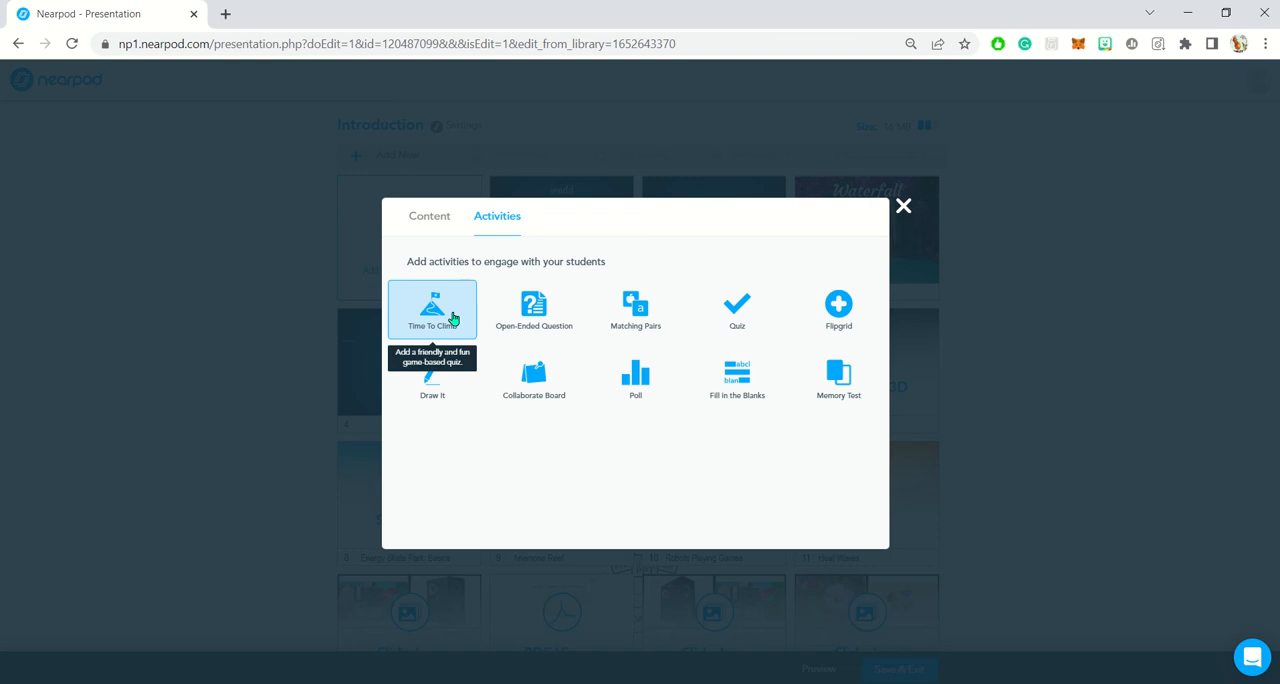
pyautogui.hotkey('ctrl', '+')
pyautogui.hotkey('ctrl', '-')
pyautogui.scroll(-5, 430, 316)
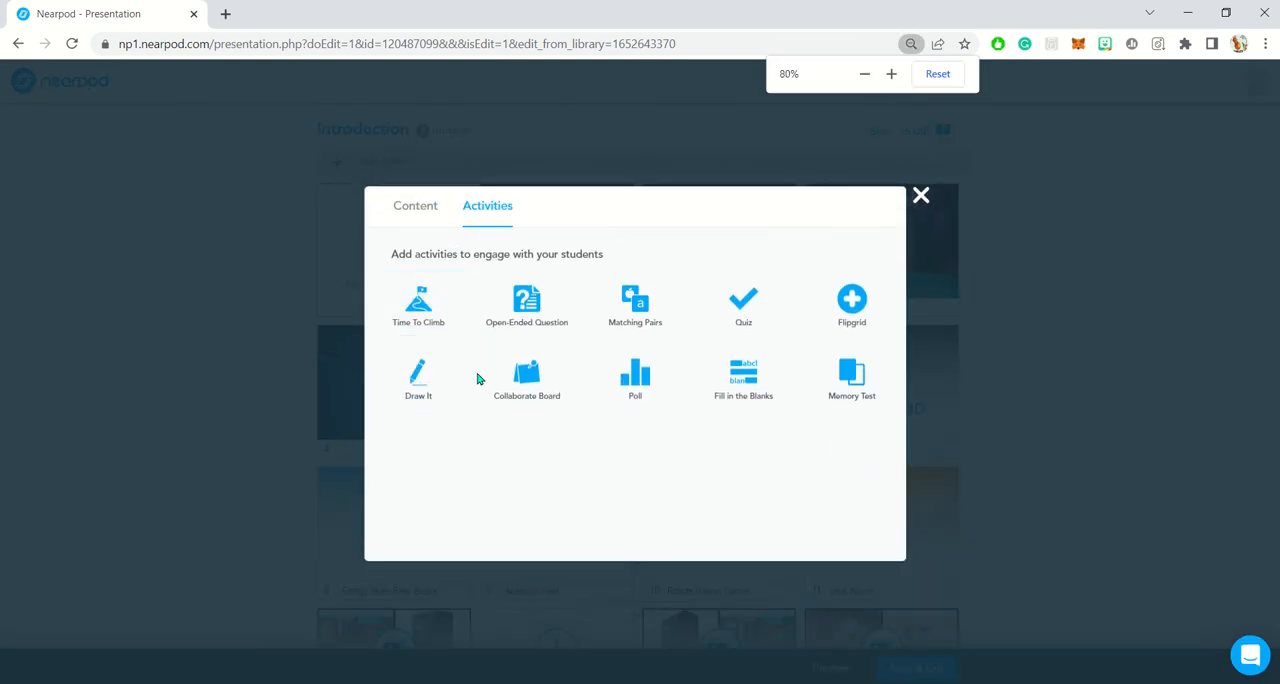
pyautogui.click(427, 326)
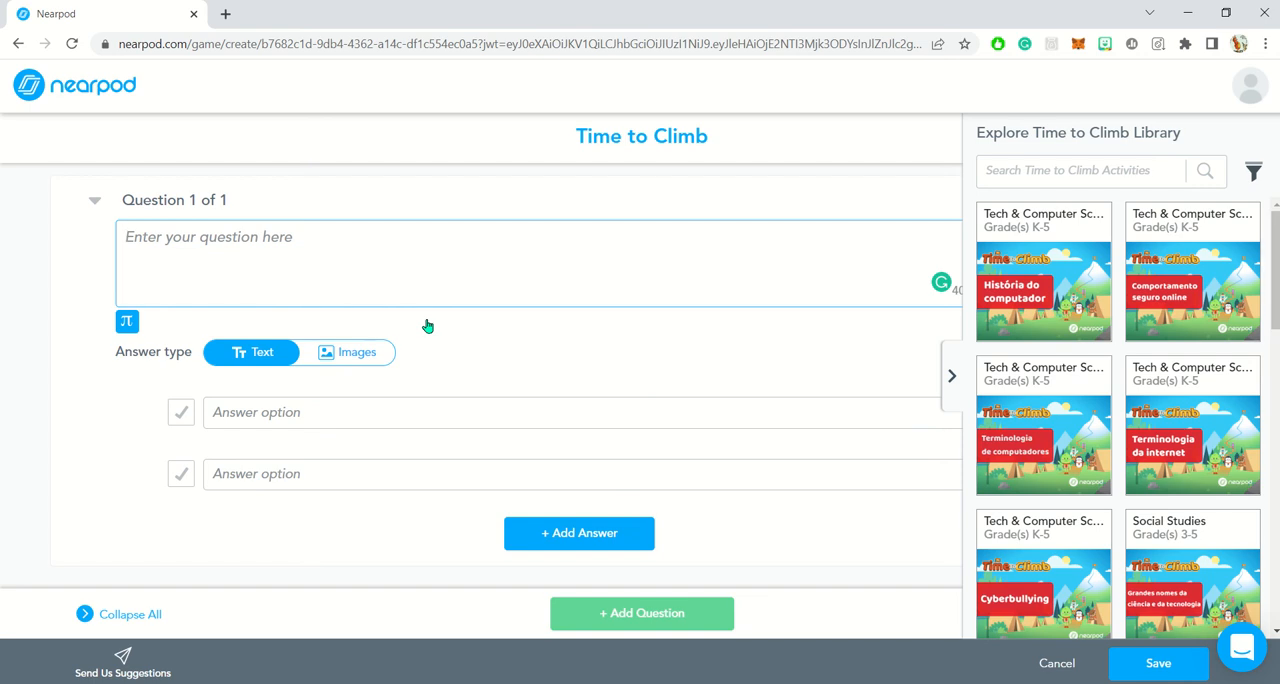
# - Enter "What is your name" as the text of the first Time to Climb question
pyautogui.click(369, 271)
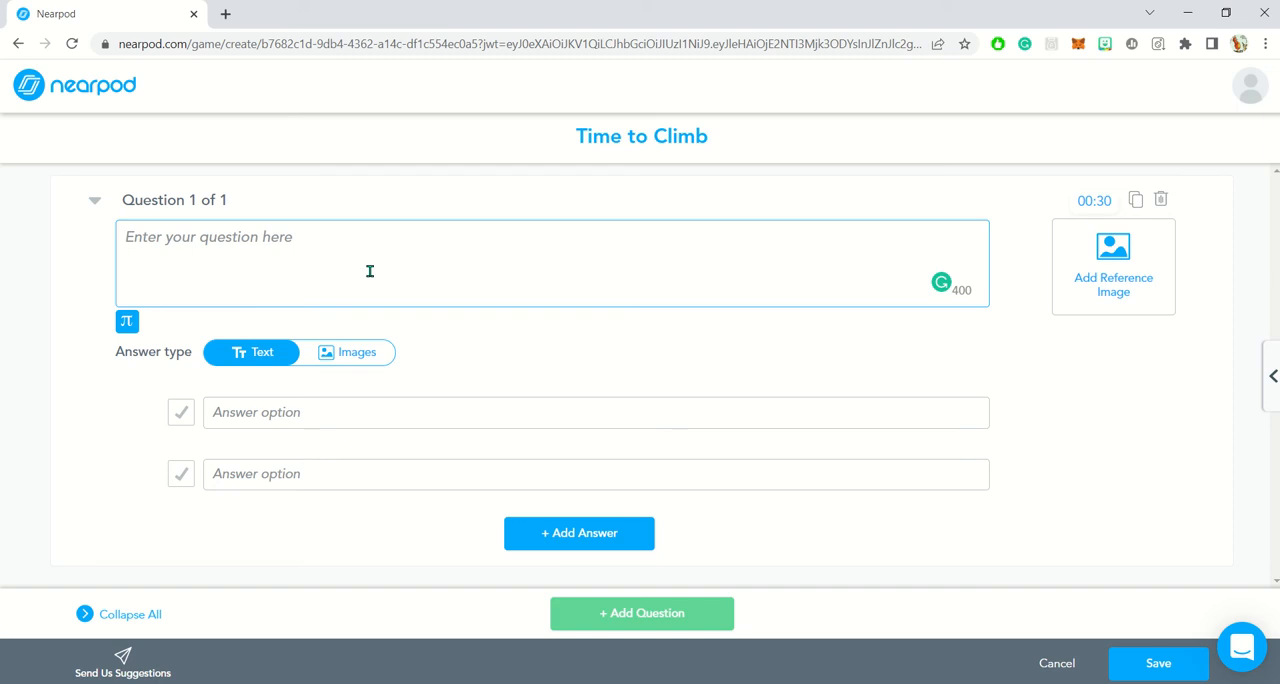
pyautogui.write('What')
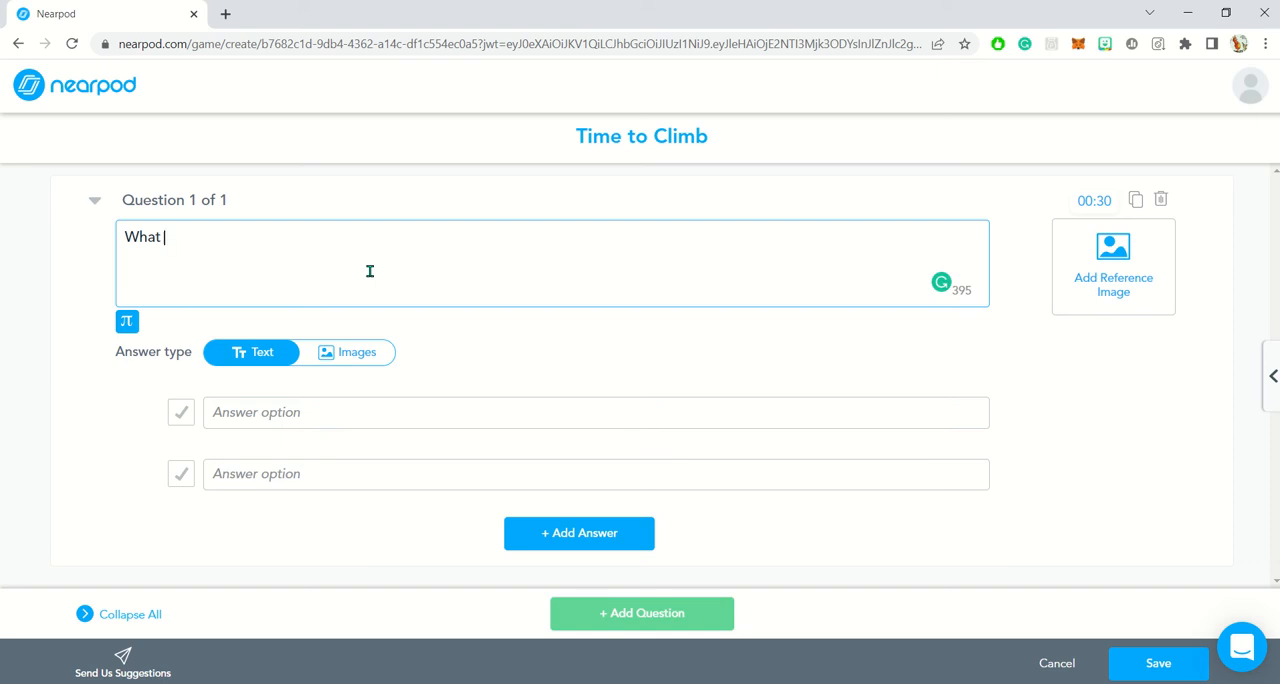
pyautogui.write('g')
pyautogui.press('BackSpace')
pyautogui.write('is your name')
# - Give the first question three text answers, each a different first name, and mark the second one as correct
pyautogui.click(350, 414)
pyautogui.write('Jim')
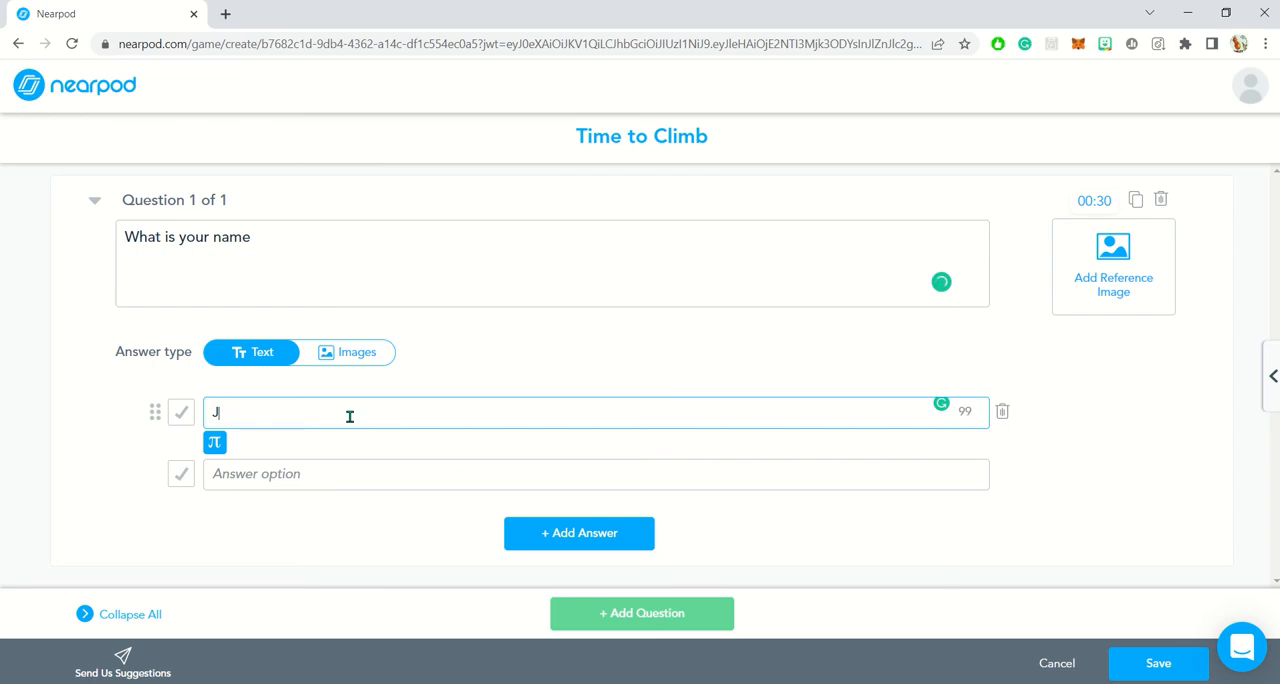
pyautogui.click(338, 472)
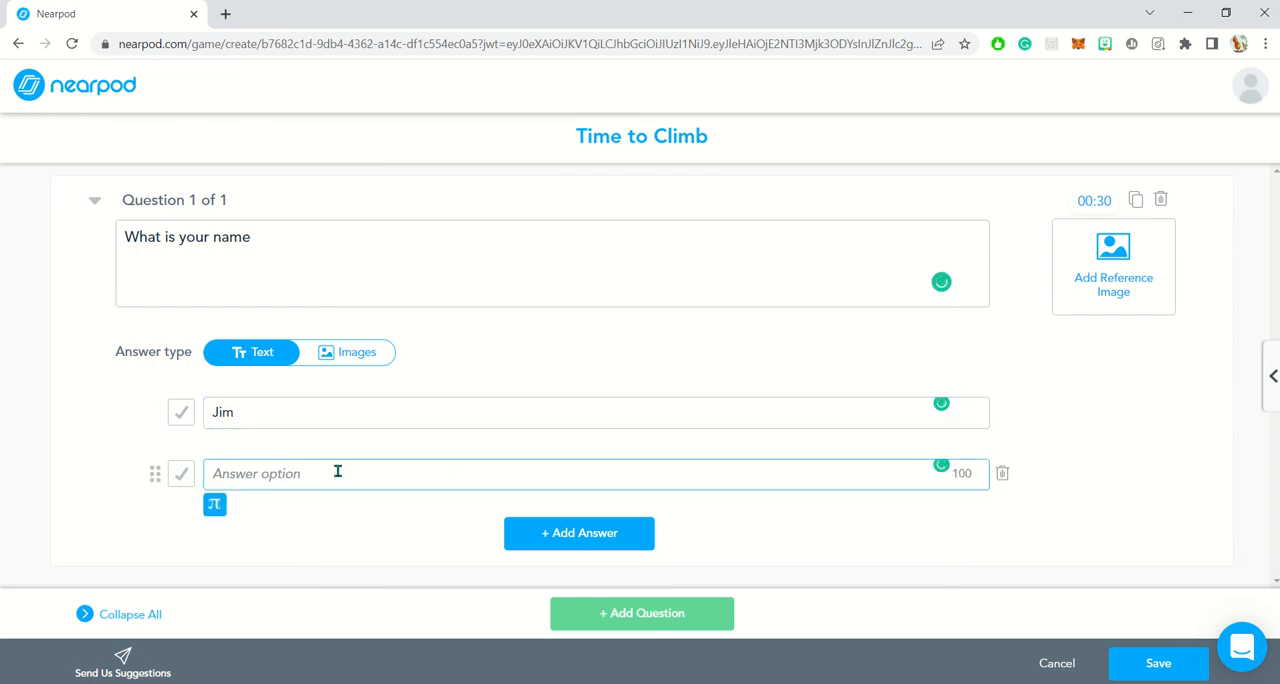
pyautogui.write('B')
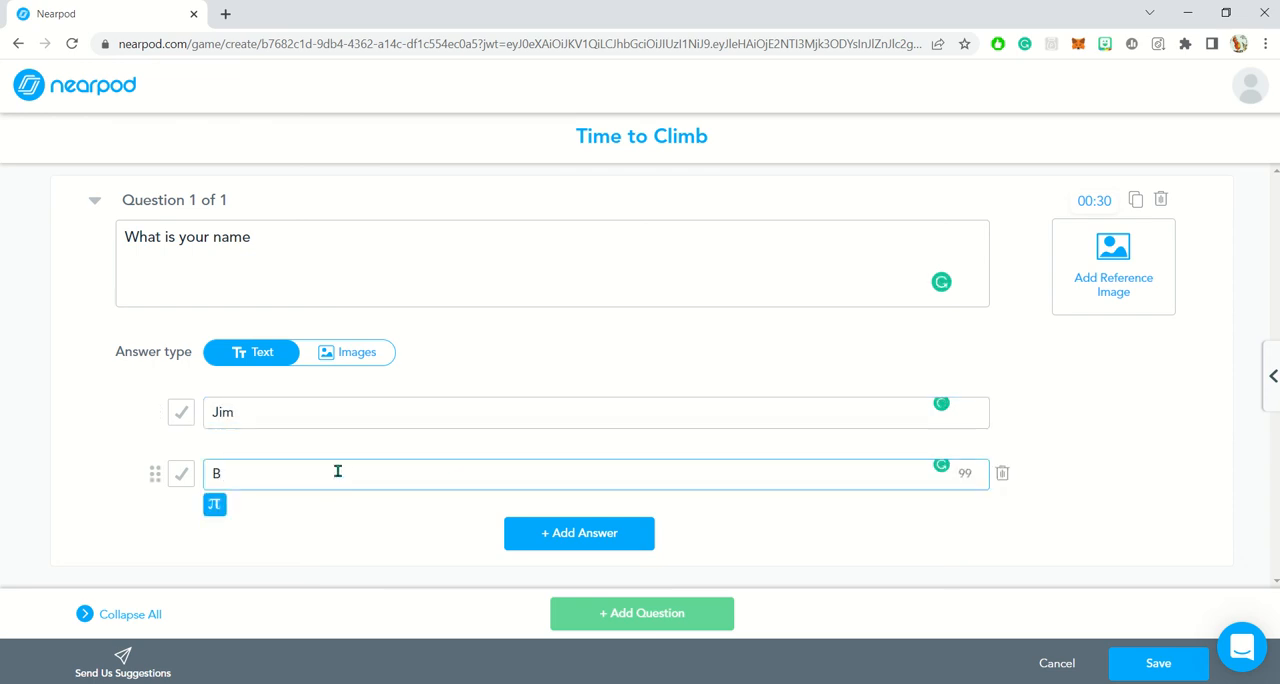
pyautogui.write('in')
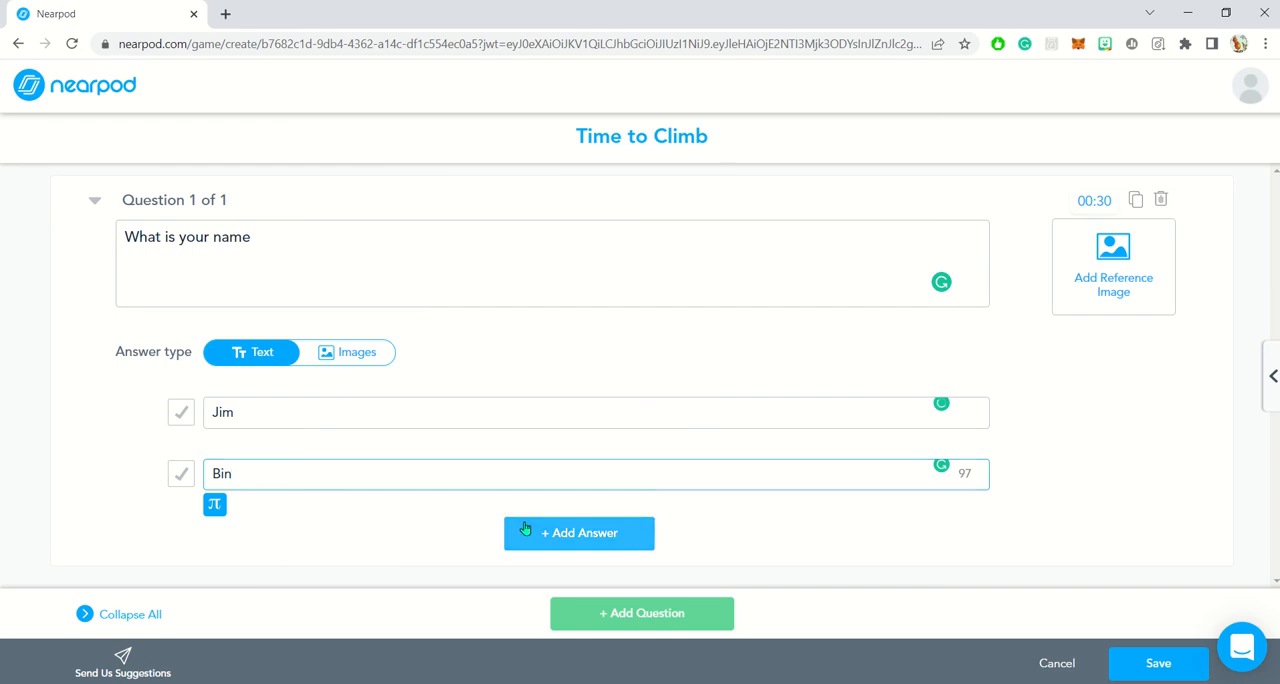
pyautogui.click(525, 529)
pyautogui.write('J')
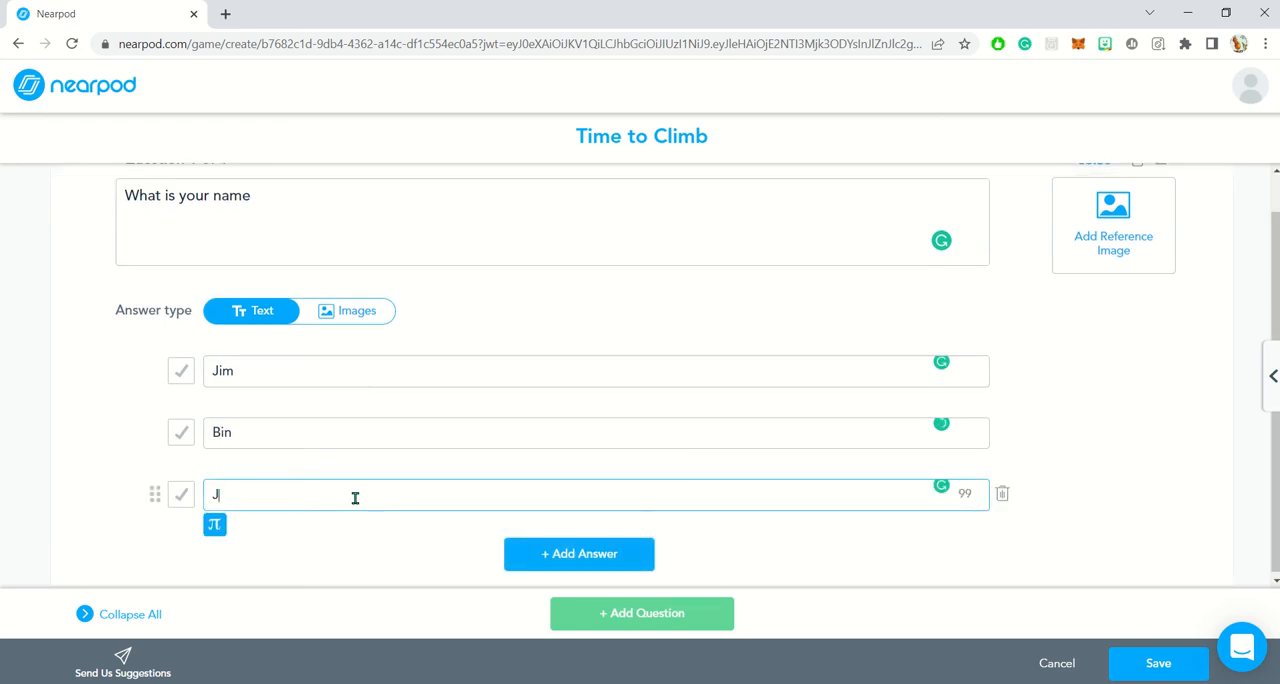
pyautogui.write('oy')
pyautogui.click(187, 440)
# - Search images for "bugs bunny" and save a picture of him eating a carrot as the first question's reference image
pyautogui.scroll(1, 846, 397)
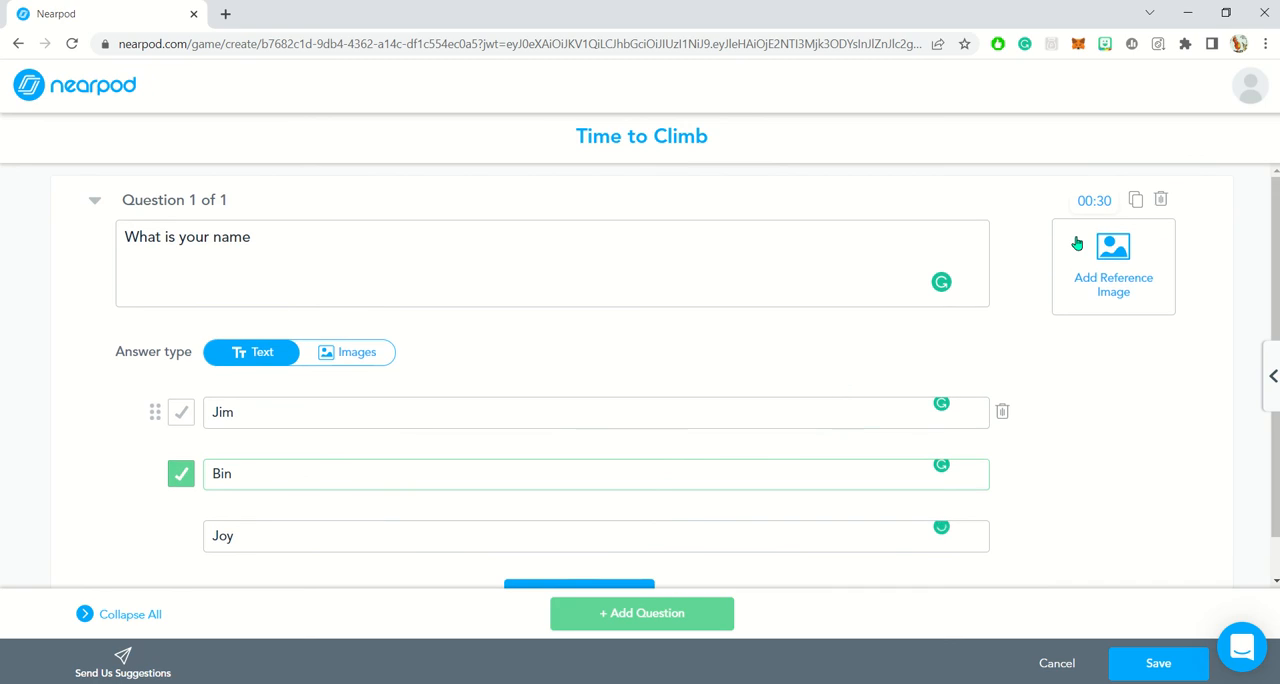
pyautogui.click(1106, 266)
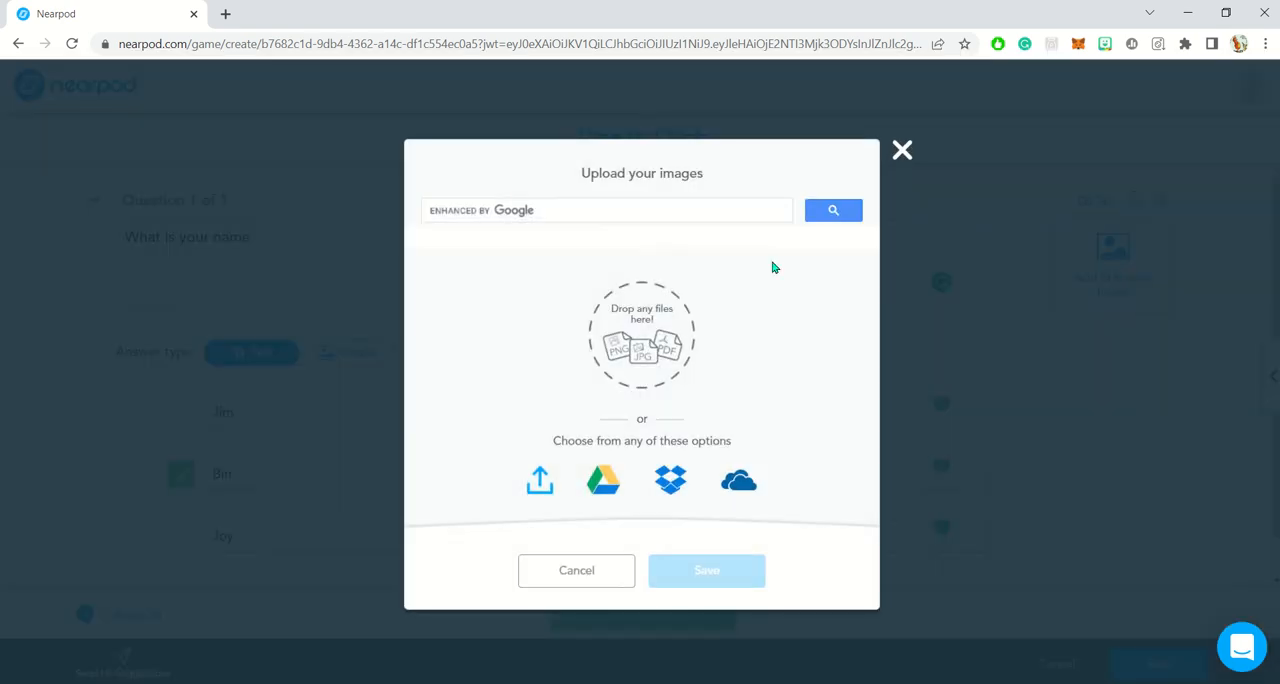
pyautogui.click(633, 210)
pyautogui.write('Bugs')
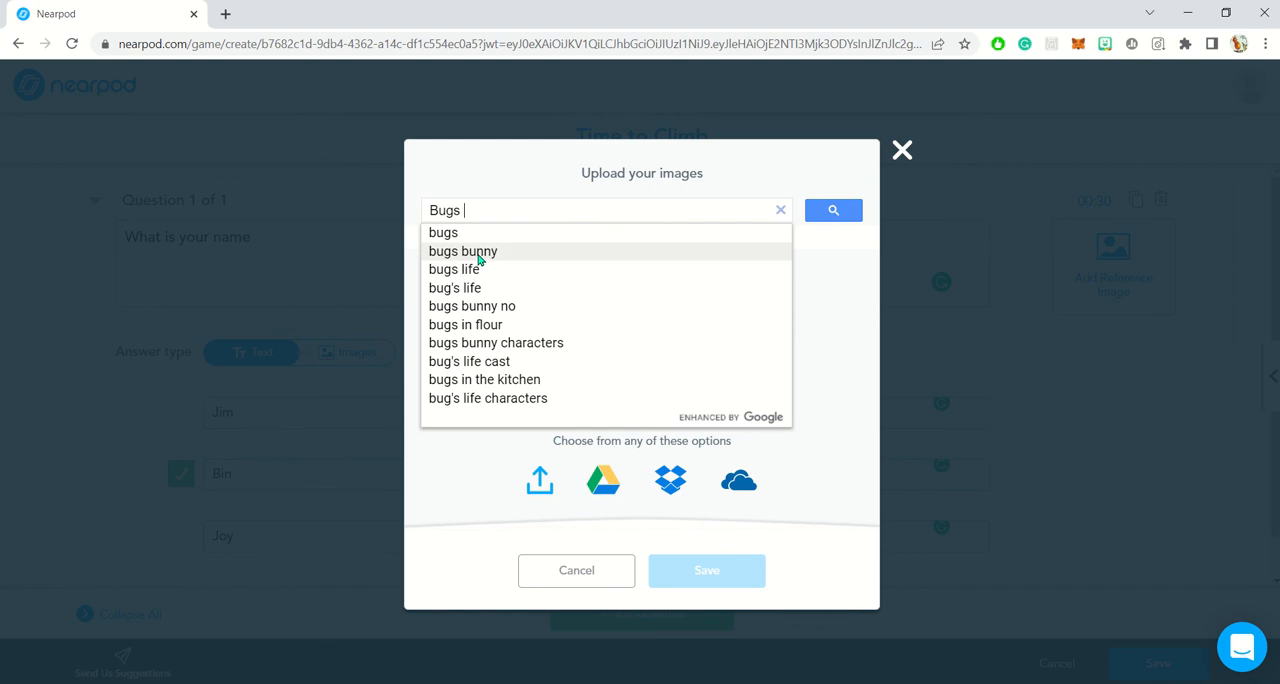
pyautogui.click(478, 254)
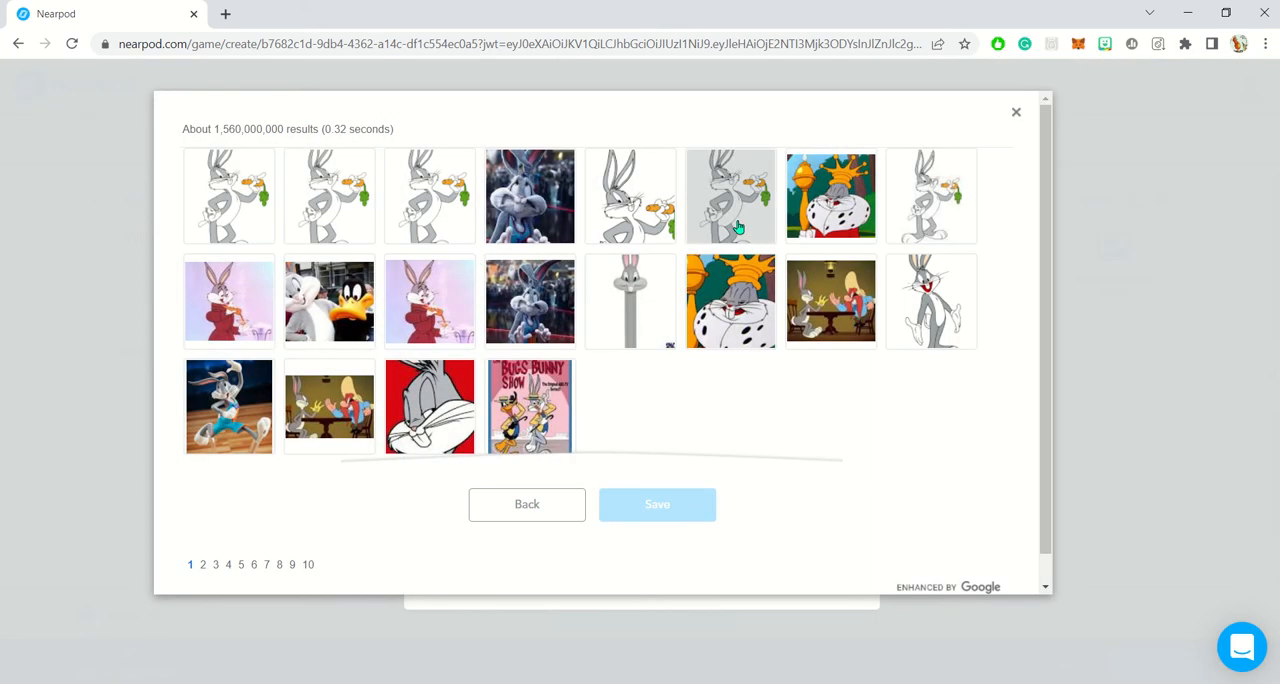
pyautogui.click(740, 228)
pyautogui.click(694, 506)
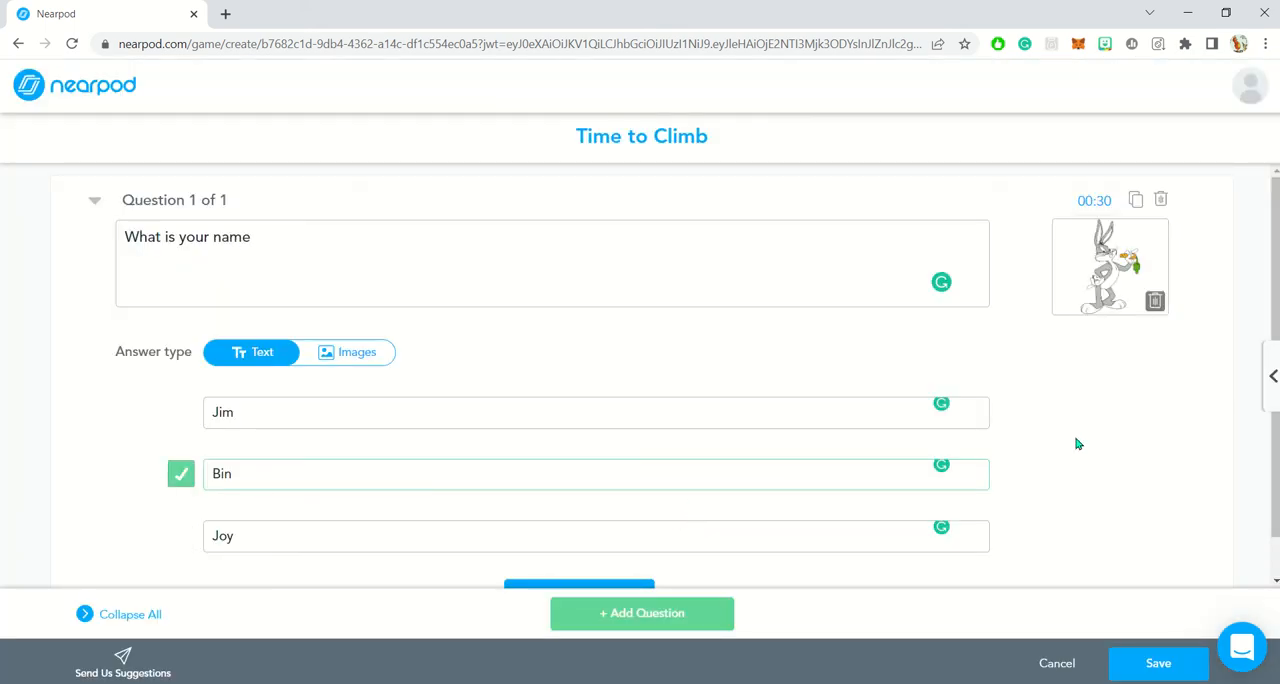
# - Add a second question with the text "What colour is this flower?"
pyautogui.scroll(-1, 1077, 440)
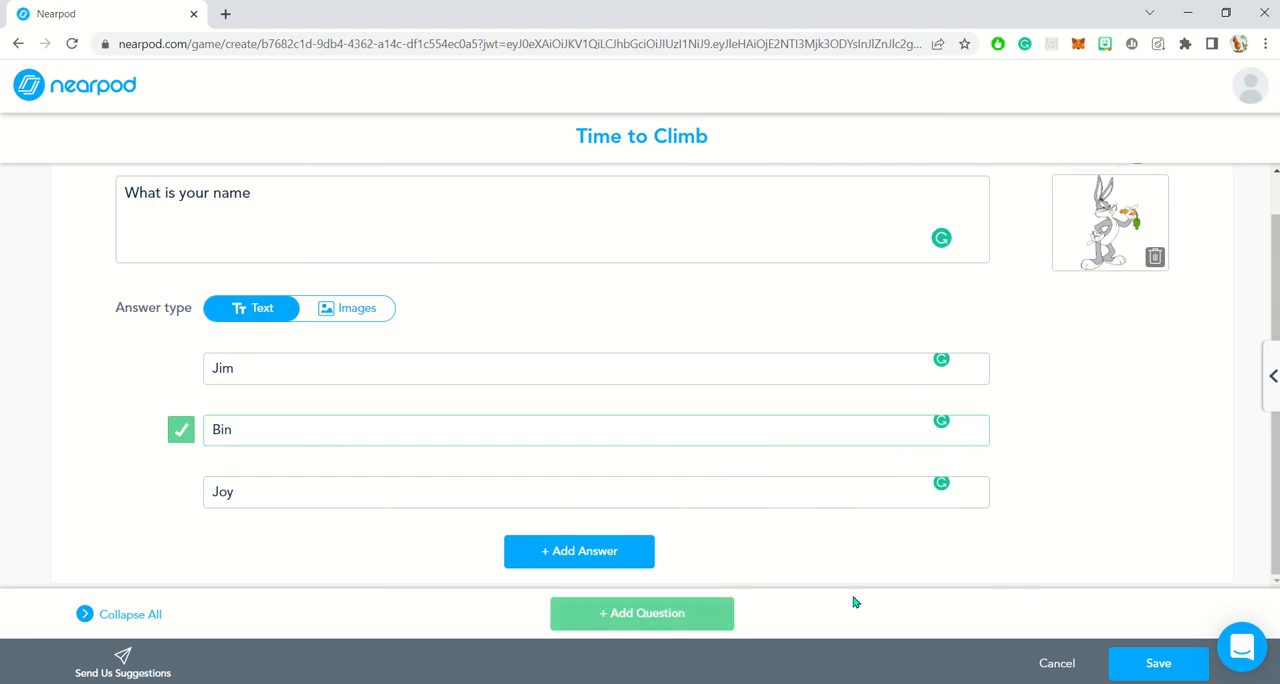
pyautogui.click(692, 618)
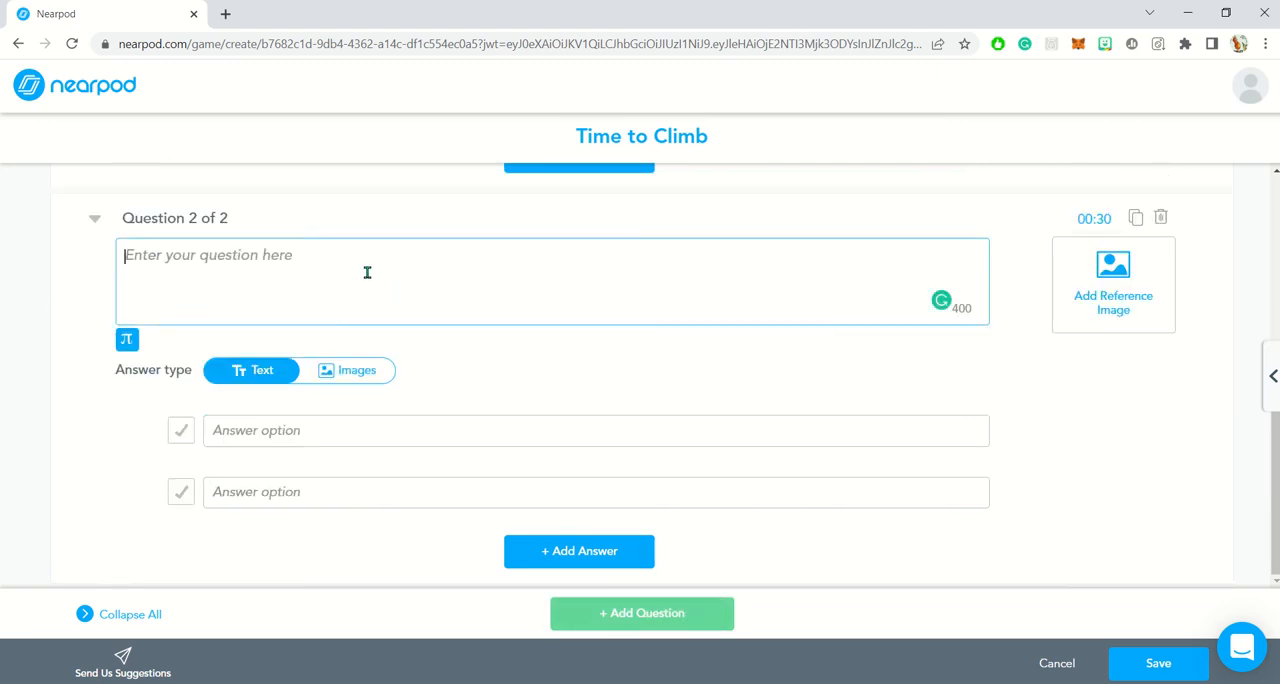
pyautogui.write('What ')
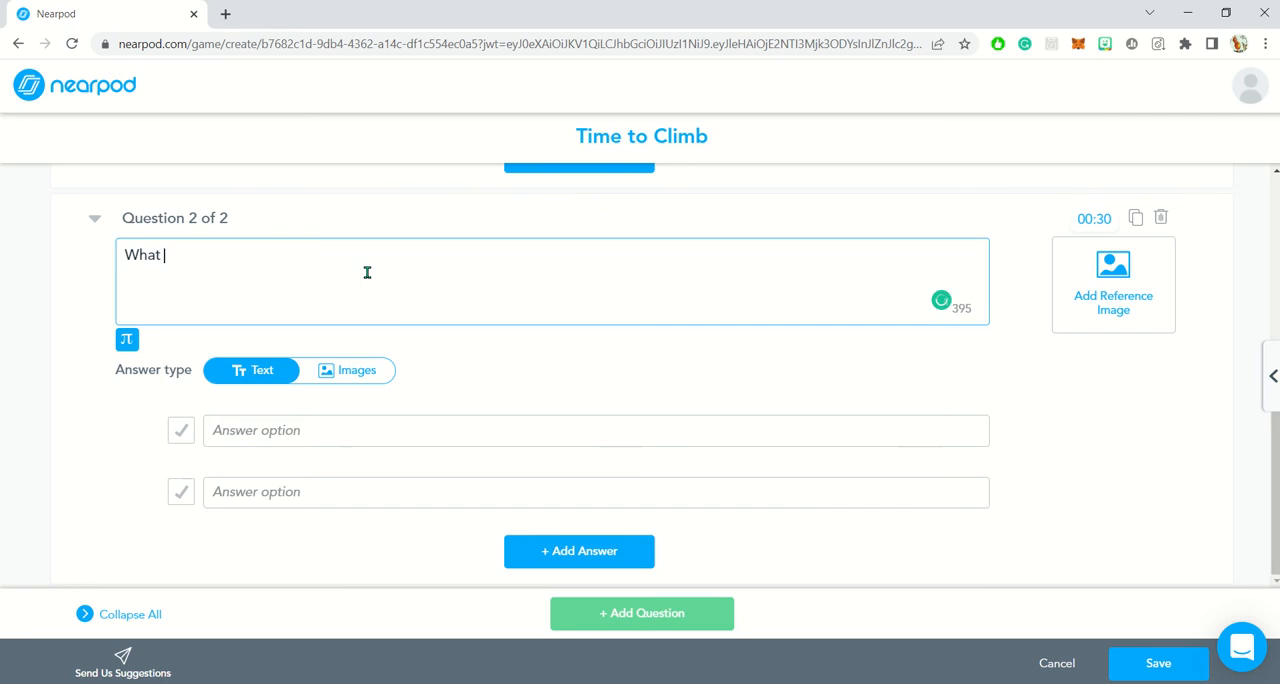
pyautogui.write('colour is this flower?')
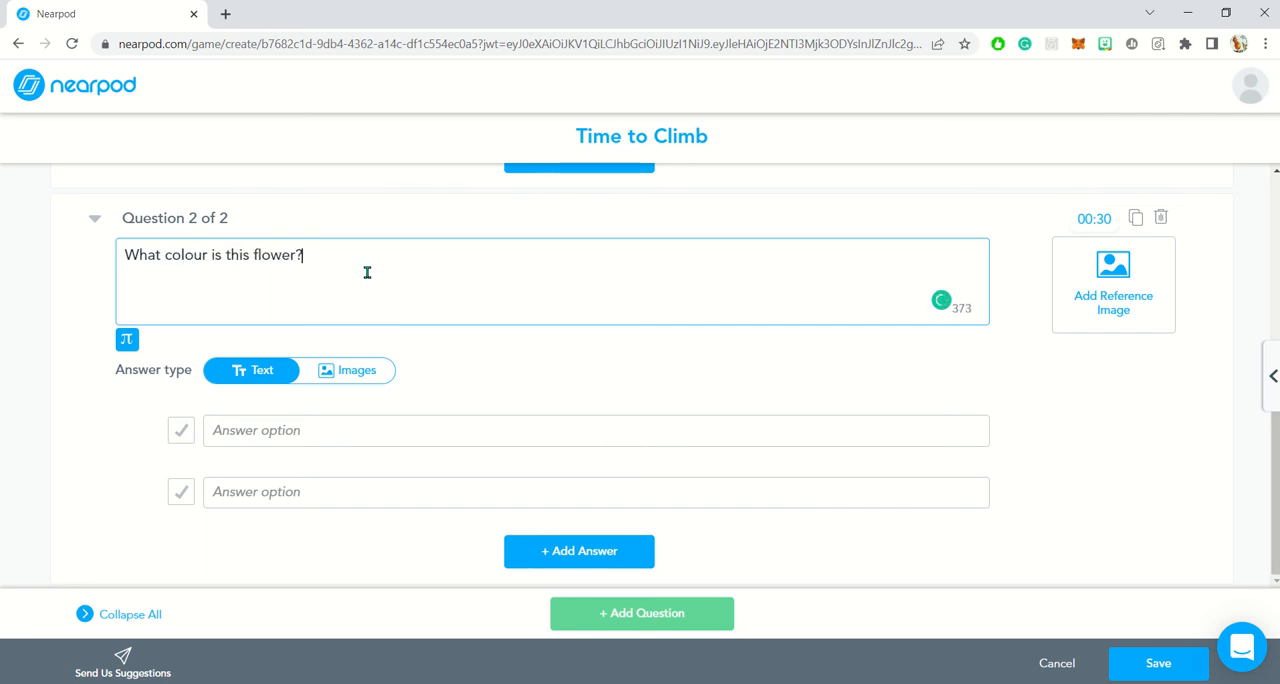
# - Search images for "rose" and save a red rose picture as the second question's reference image
pyautogui.click(1100, 290)
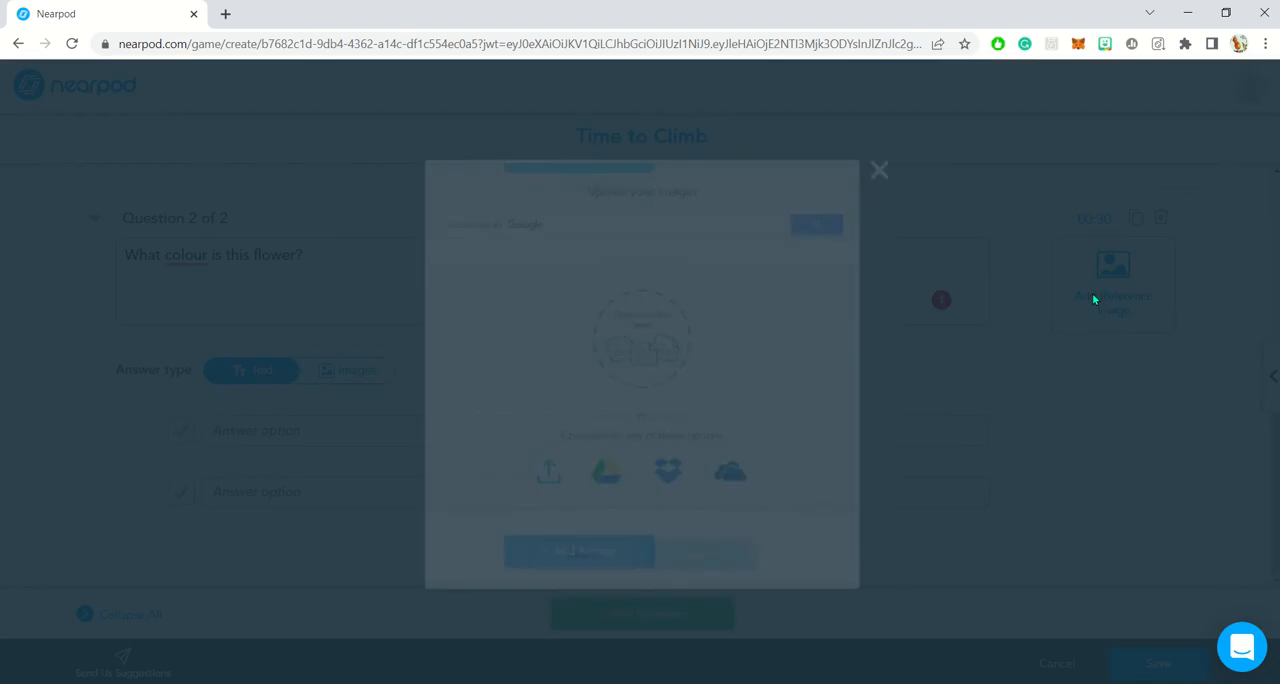
pyautogui.click(629, 210)
pyautogui.write('rose')
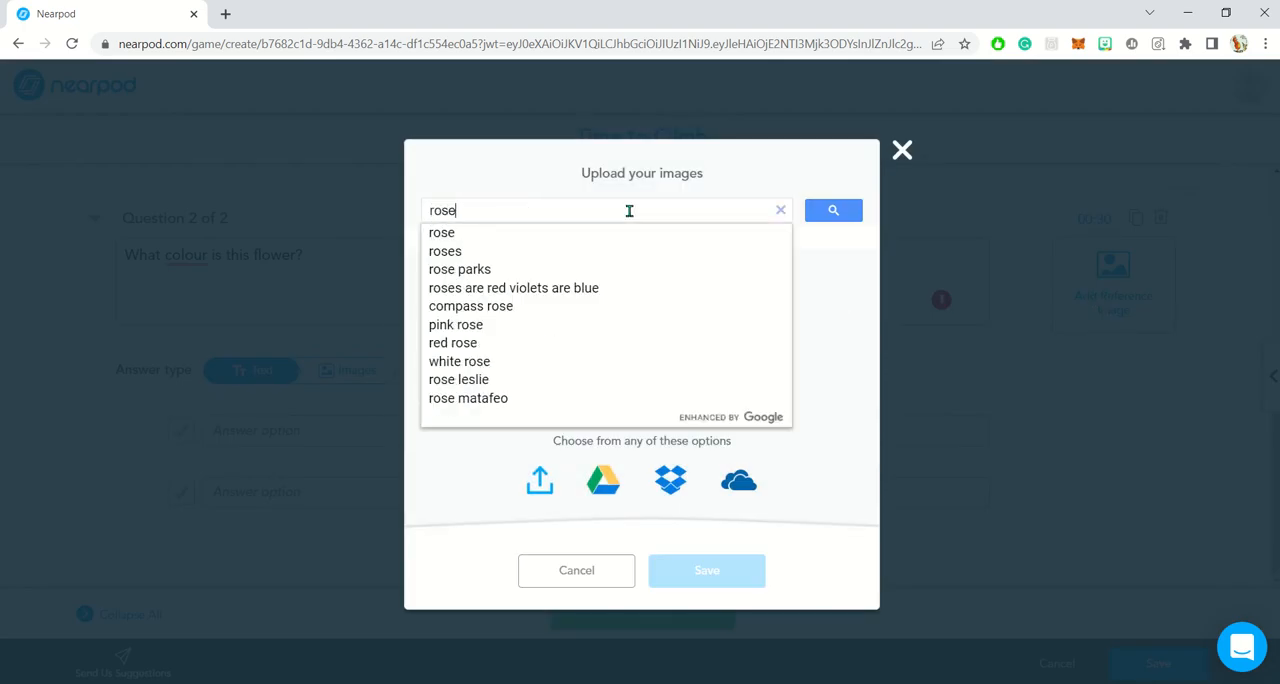
pyautogui.press('Return')
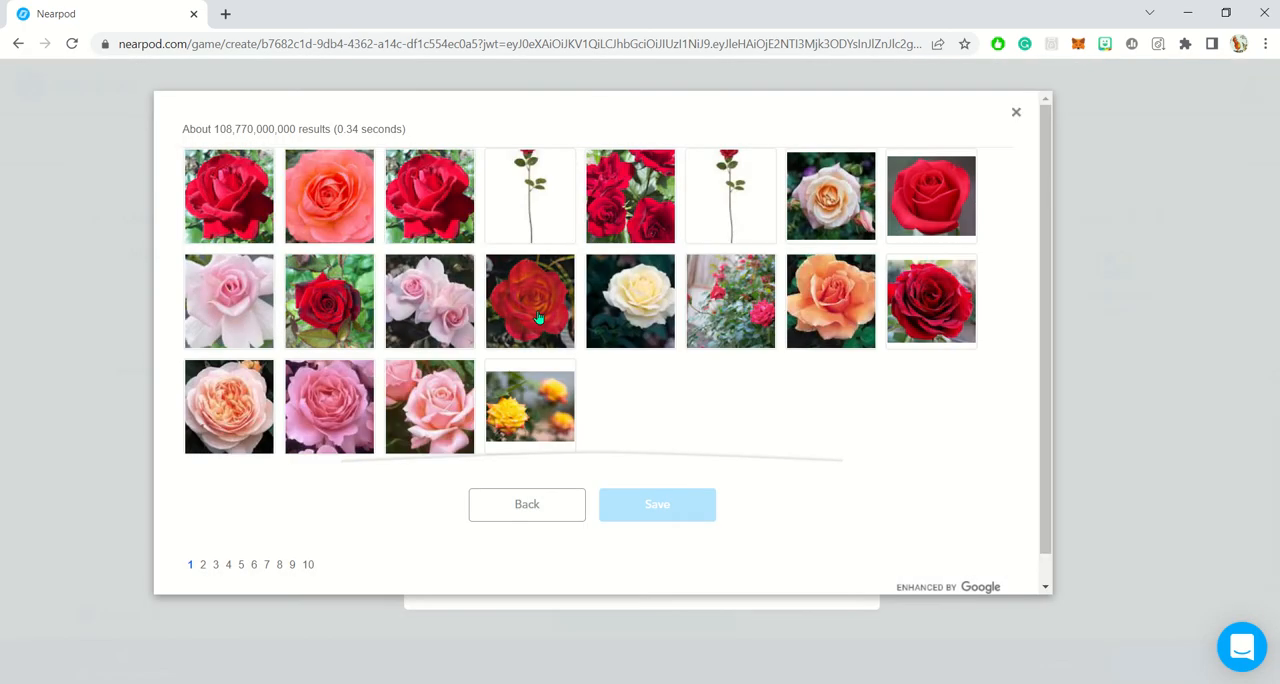
pyautogui.click(530, 300)
pyautogui.click(657, 504)
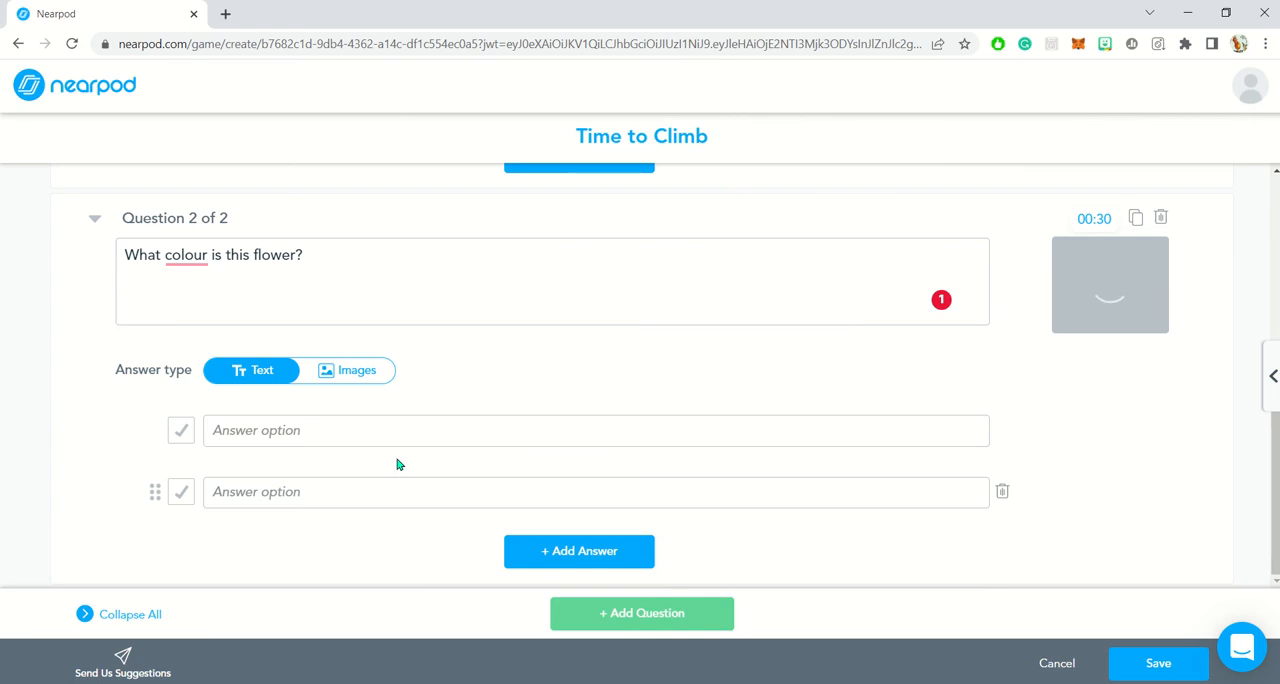
# - Give the flower question the text answers Red, Yellow and Black, and mark Red as correct
pyautogui.click(322, 429)
pyautogui.write('Red')
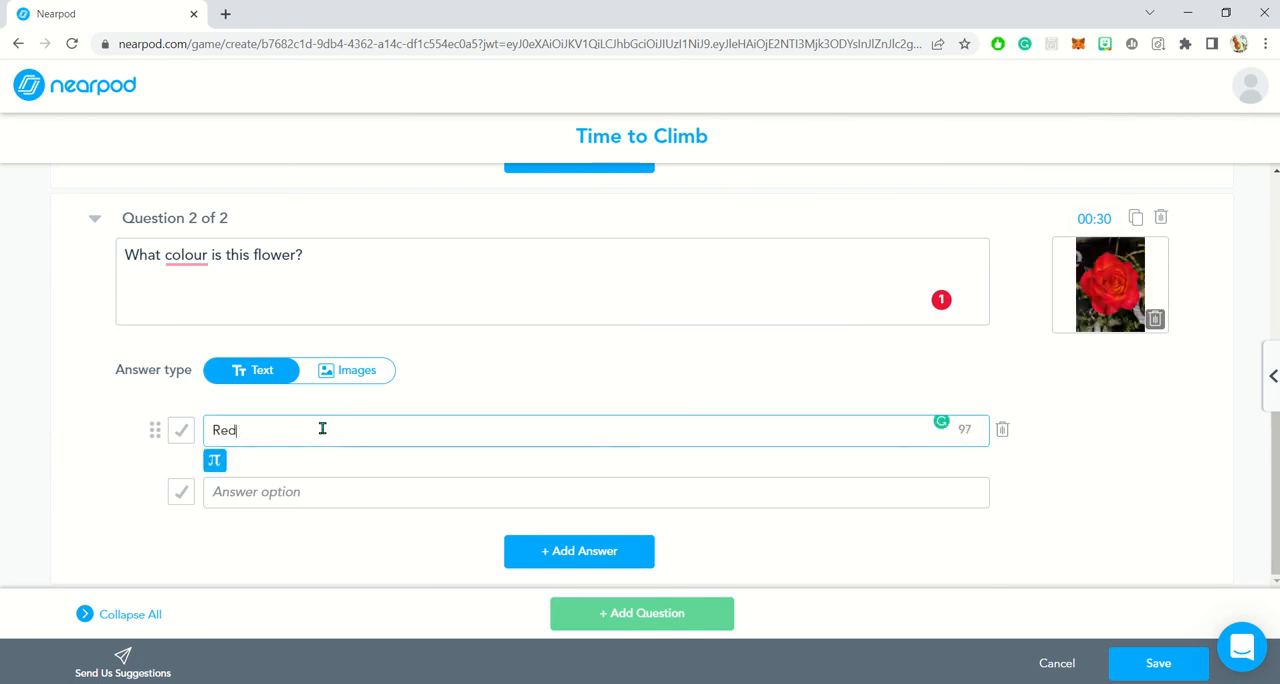
pyautogui.press('Tab')
pyautogui.write('Yel')
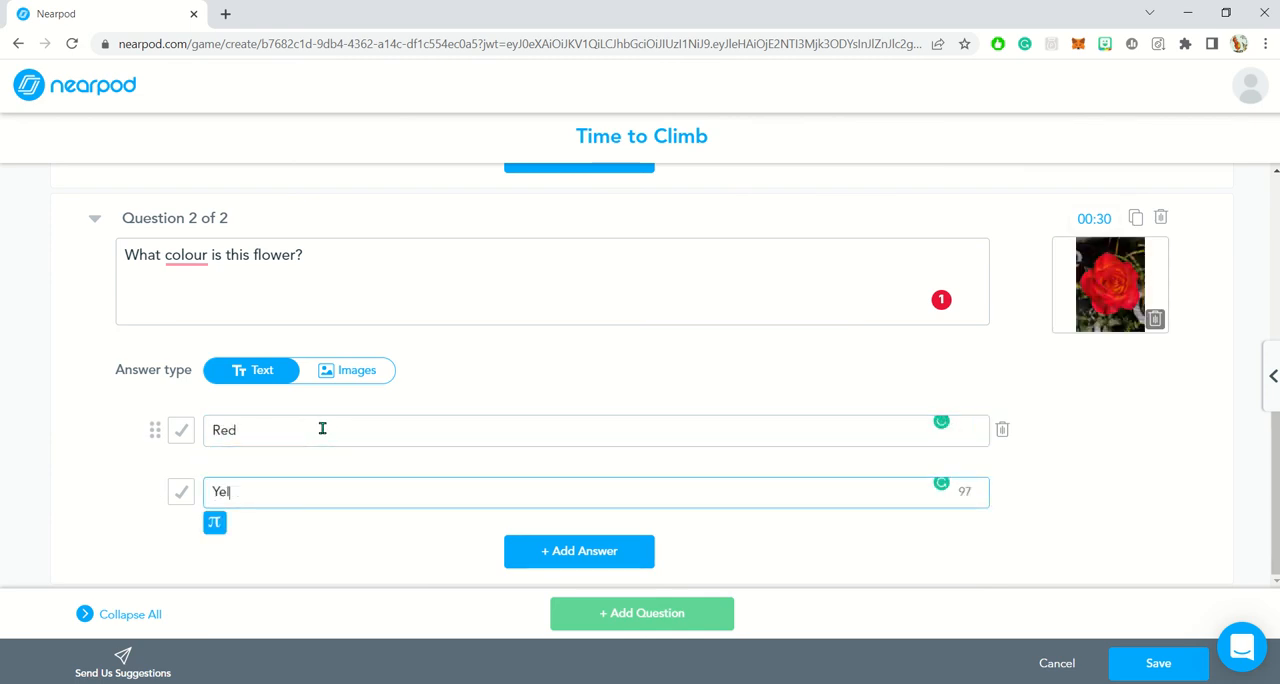
pyautogui.write('low')
pyautogui.click(548, 559)
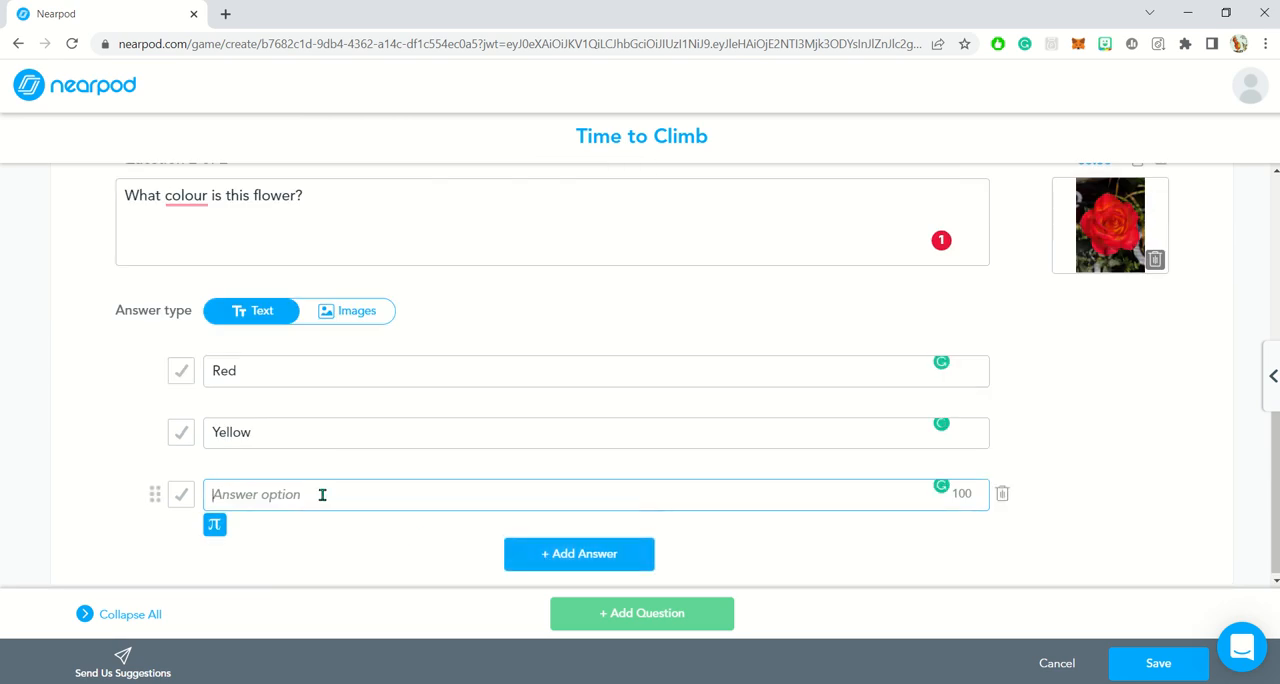
pyautogui.write('Black')
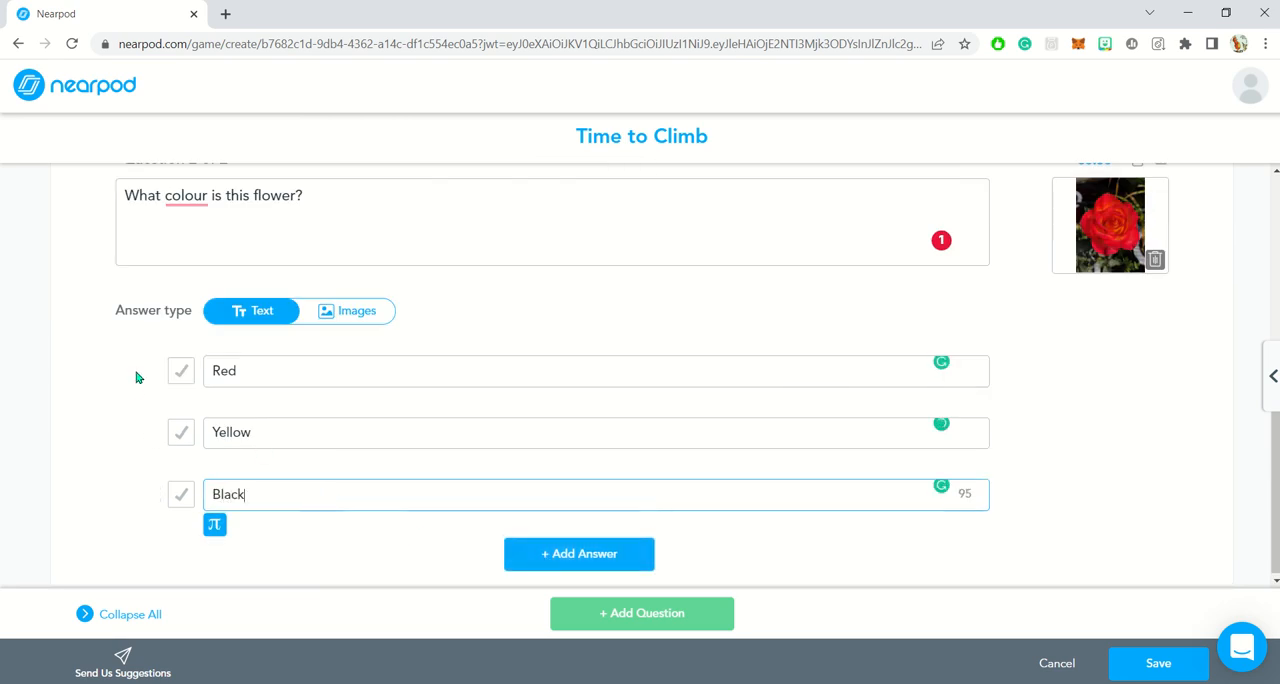
pyautogui.click(181, 371)
pyautogui.scroll(1, 1110, 408)
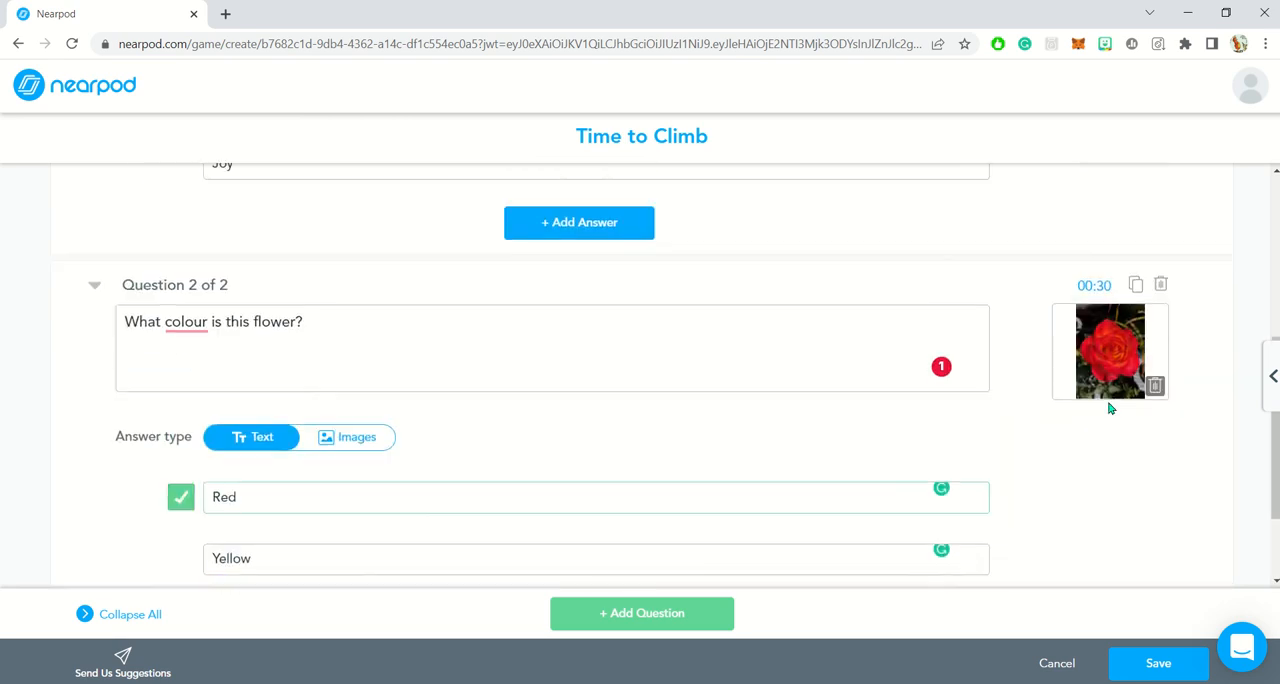
# - Set the activity timer of the flower question to 15 seconds
pyautogui.click(1094, 285)
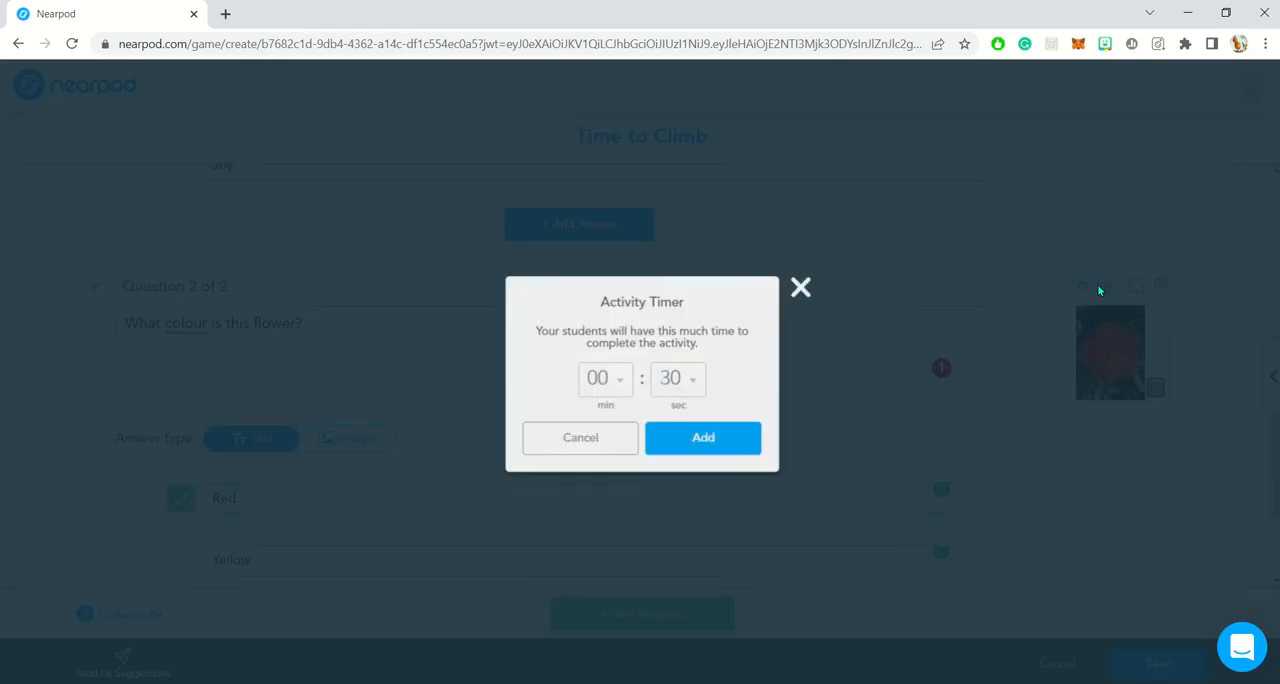
pyautogui.click(698, 376)
pyautogui.click(671, 518)
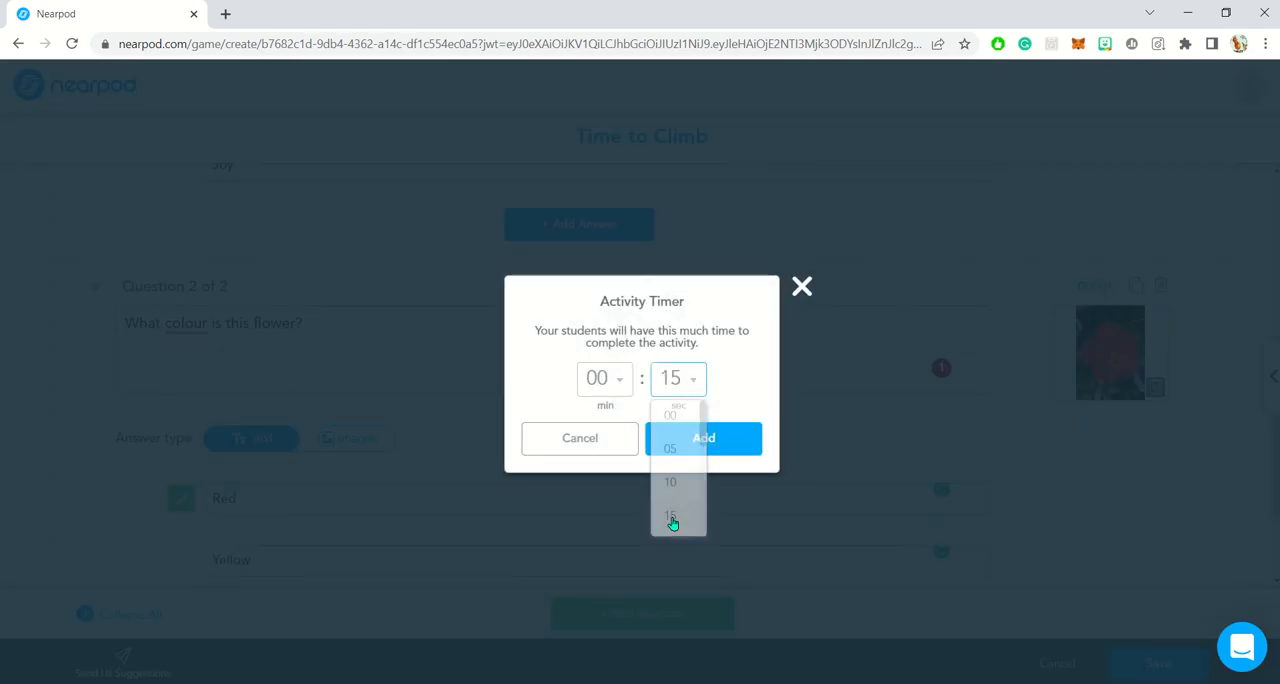
pyautogui.click(672, 446)
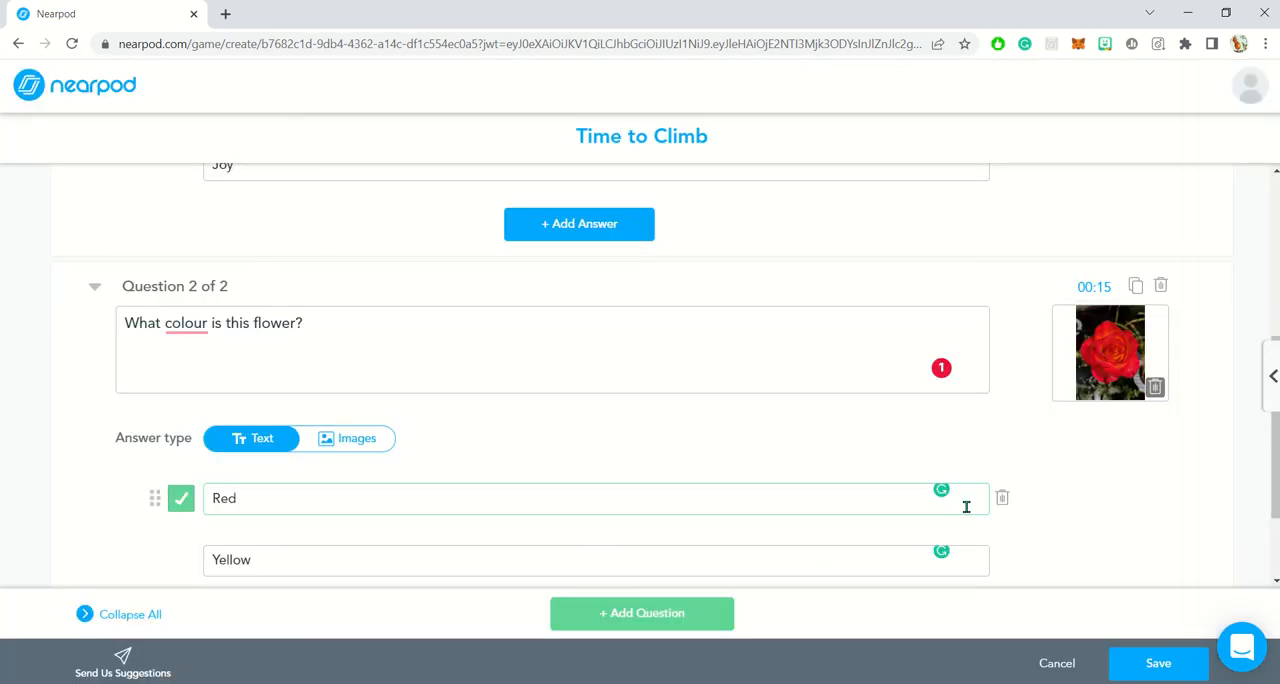
pyautogui.scroll(2, 966, 505)
pyautogui.scroll(-3, 966, 509)
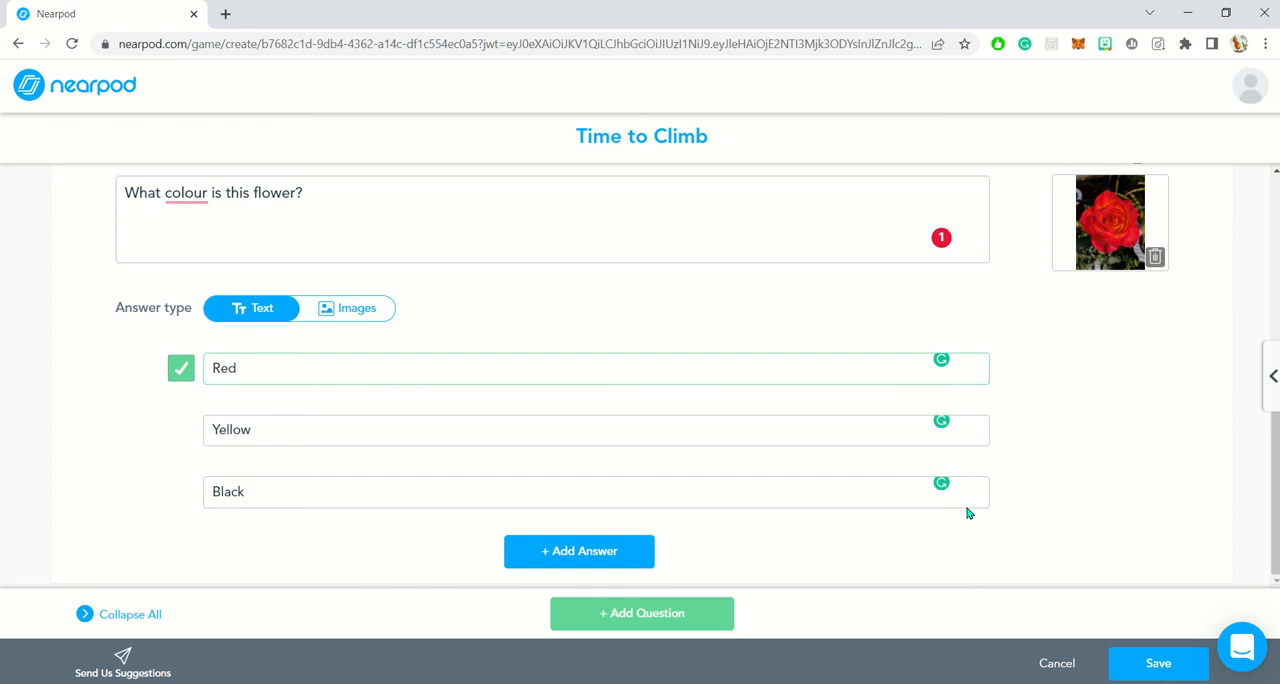
# - Add a third question with the text "What colour is the sky?"
pyautogui.click(643, 614)
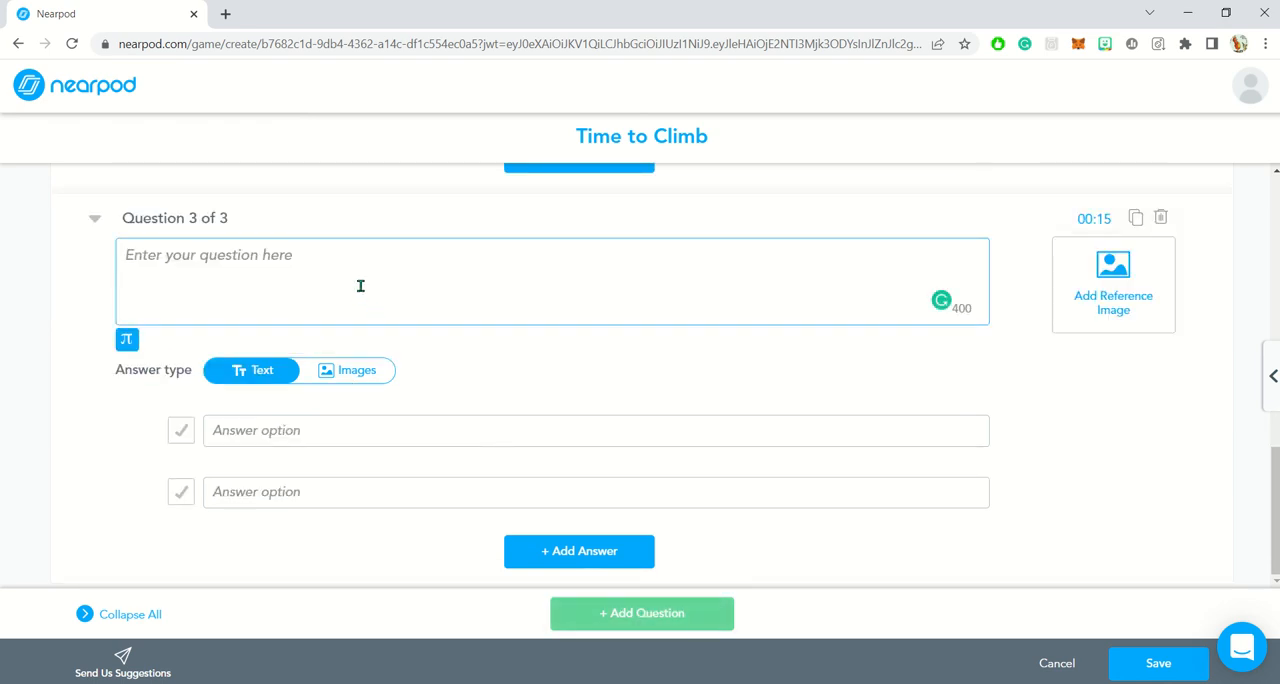
pyautogui.write('Wh')
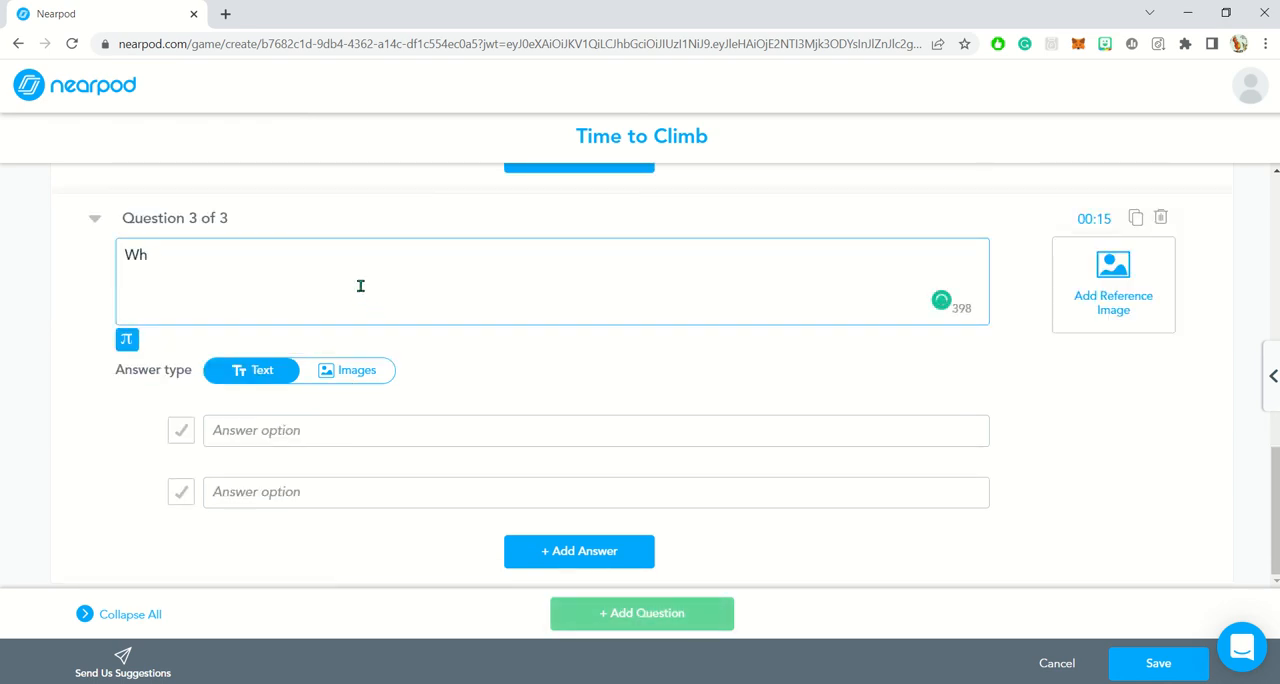
pyautogui.write('at colour is the s')
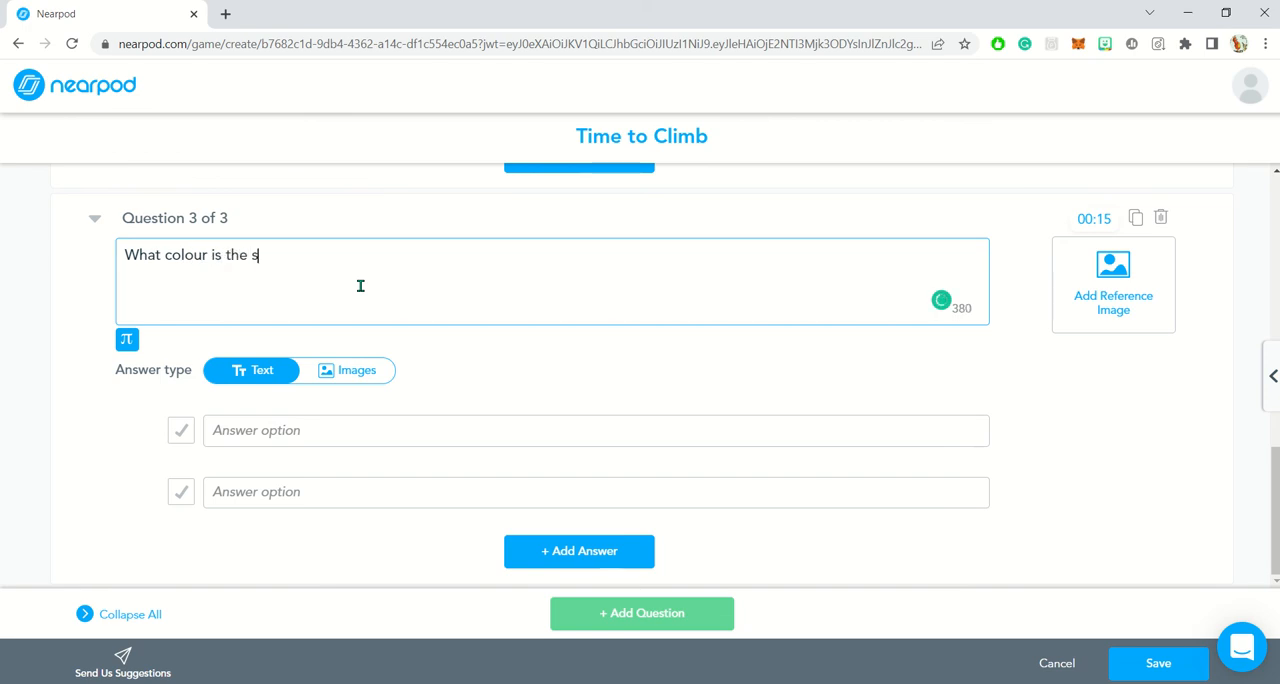
pyautogui.write('ky?')
# - Give the sky question the text answers Red, Blue and Black, and mark Blue as correct
pyautogui.click(305, 432)
pyautogui.write('Red')
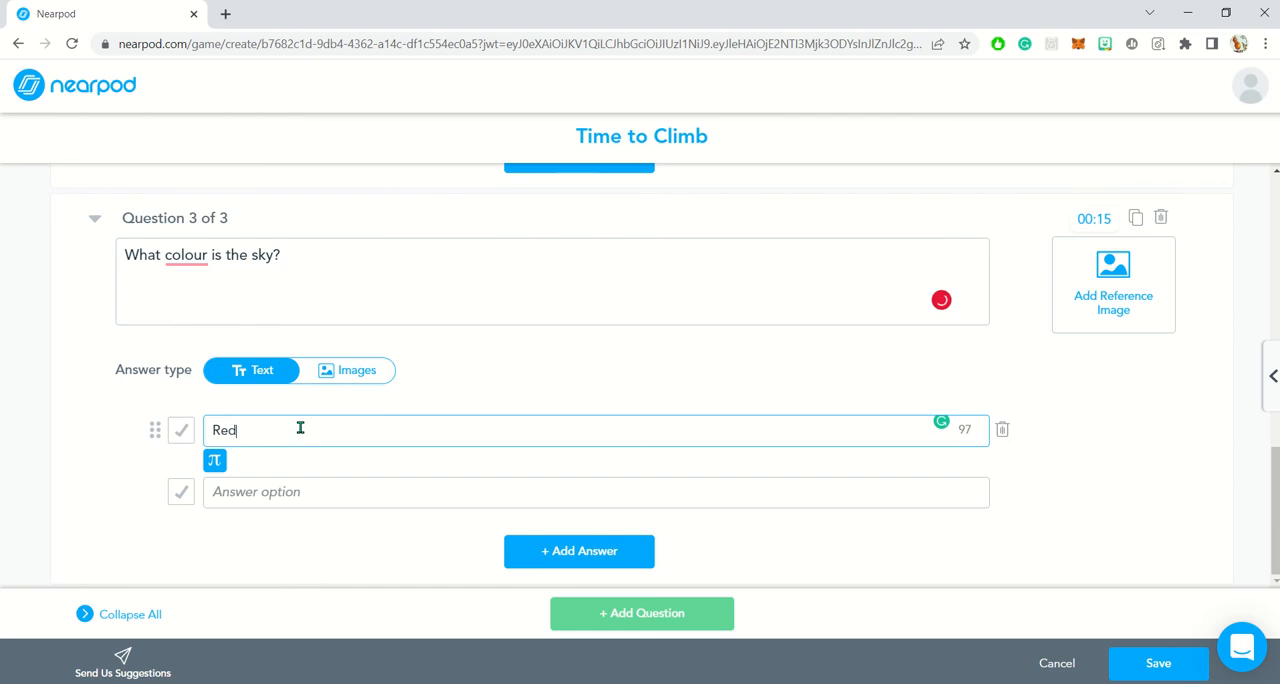
pyautogui.click(287, 492)
pyautogui.write('Blue')
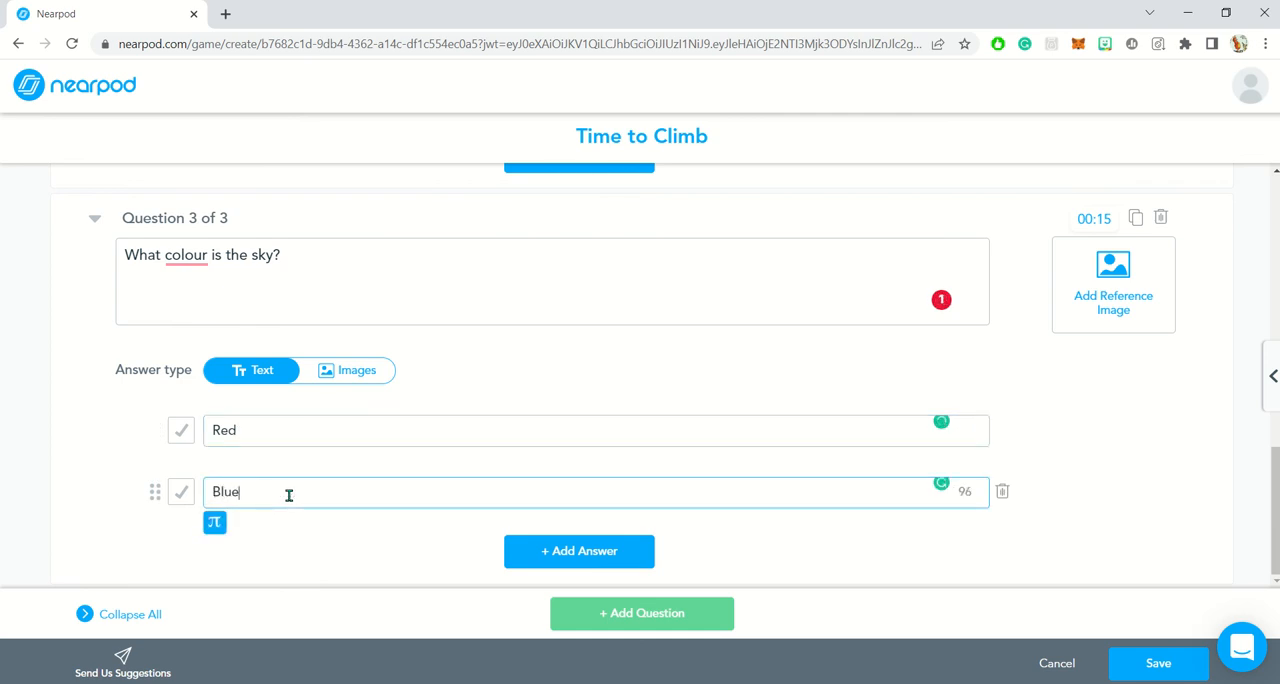
pyautogui.click(541, 552)
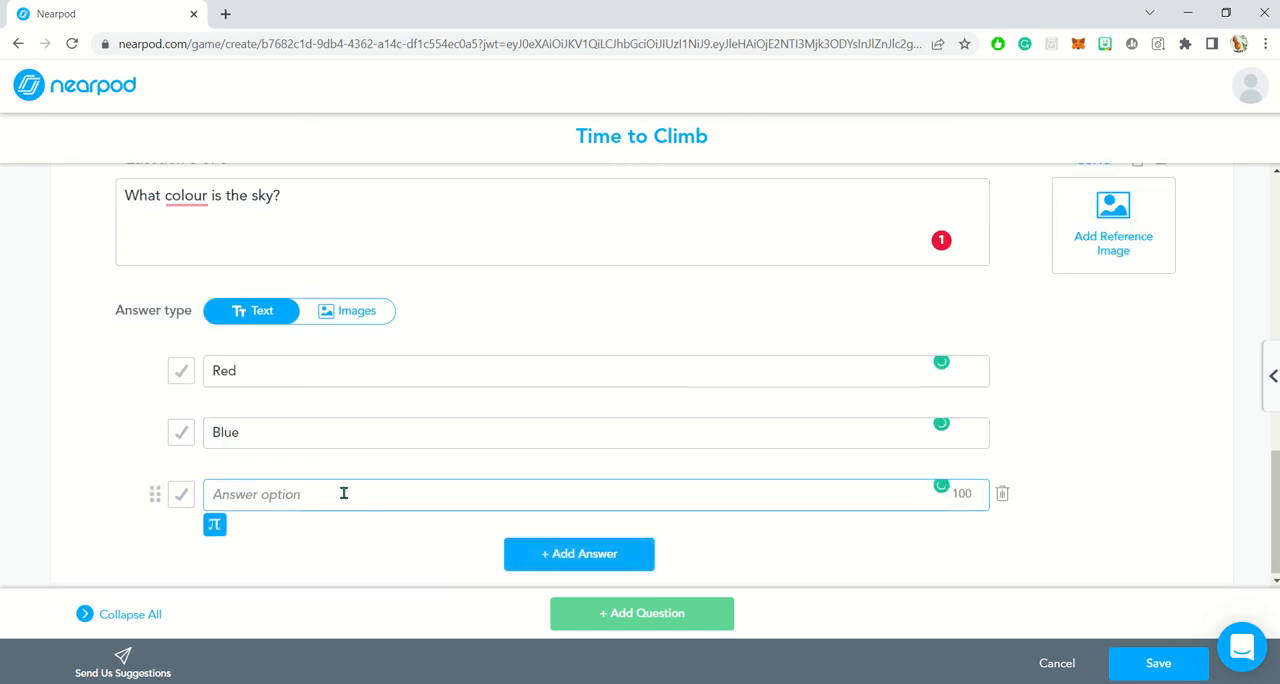
pyautogui.write('Black')
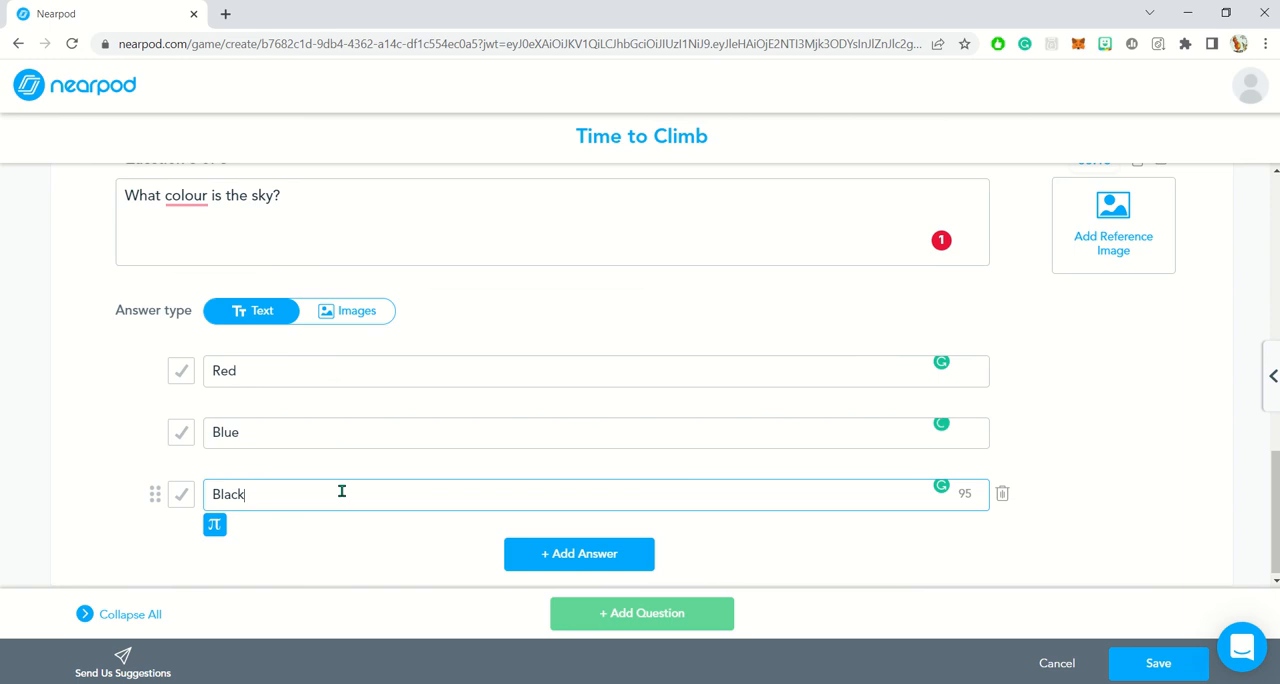
# - Search images for "Sky" and save a red sunset sky picture as the third question's reference image
pyautogui.click(1108, 234)
pyautogui.click(723, 207)
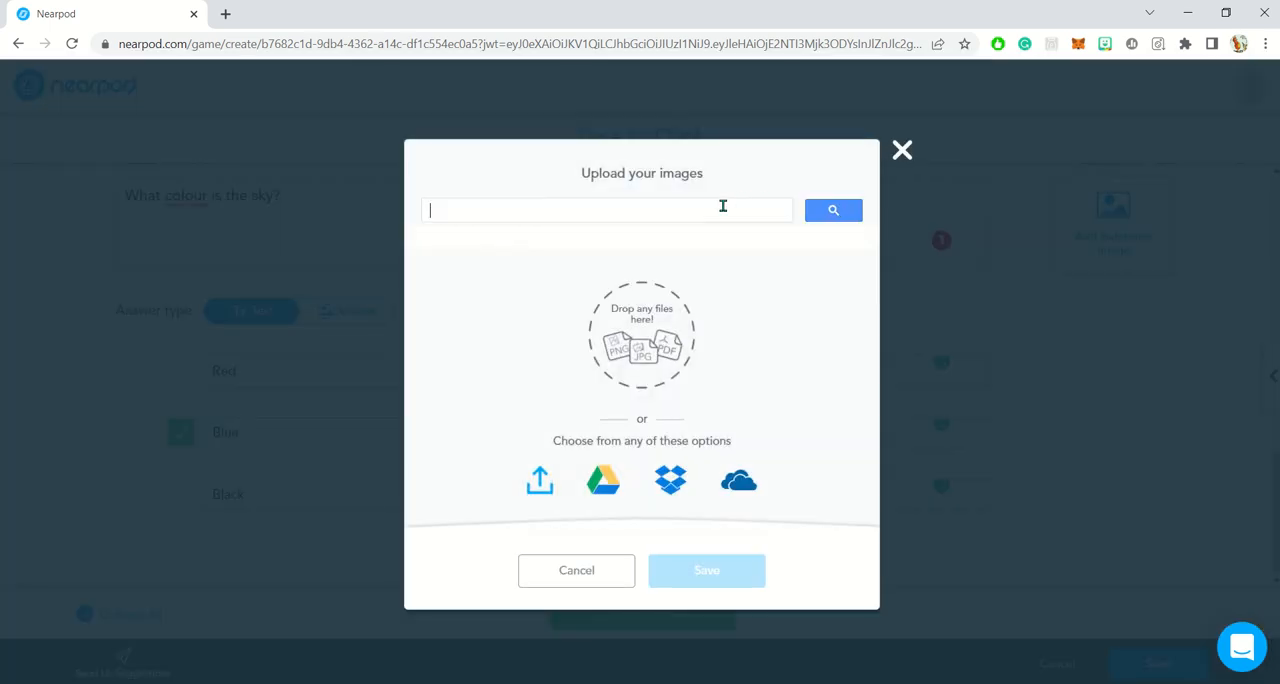
pyautogui.write('Sky')
pyautogui.press('Return')
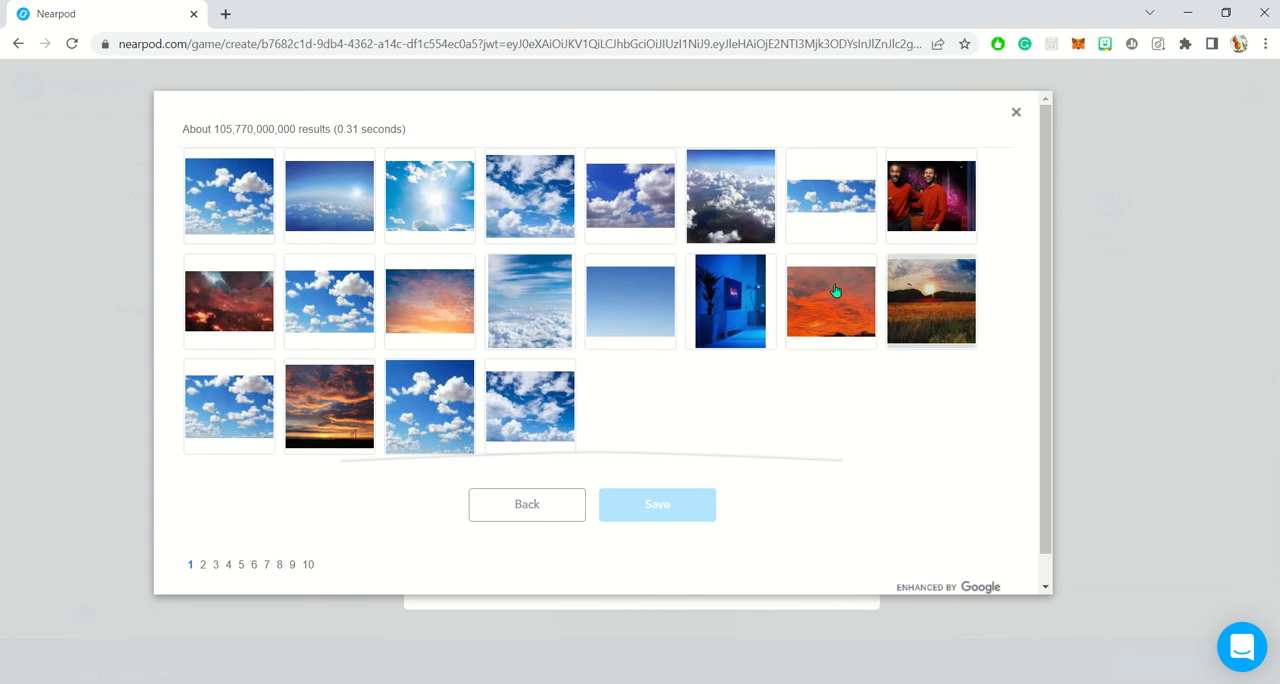
pyautogui.click(834, 292)
pyautogui.click(655, 505)
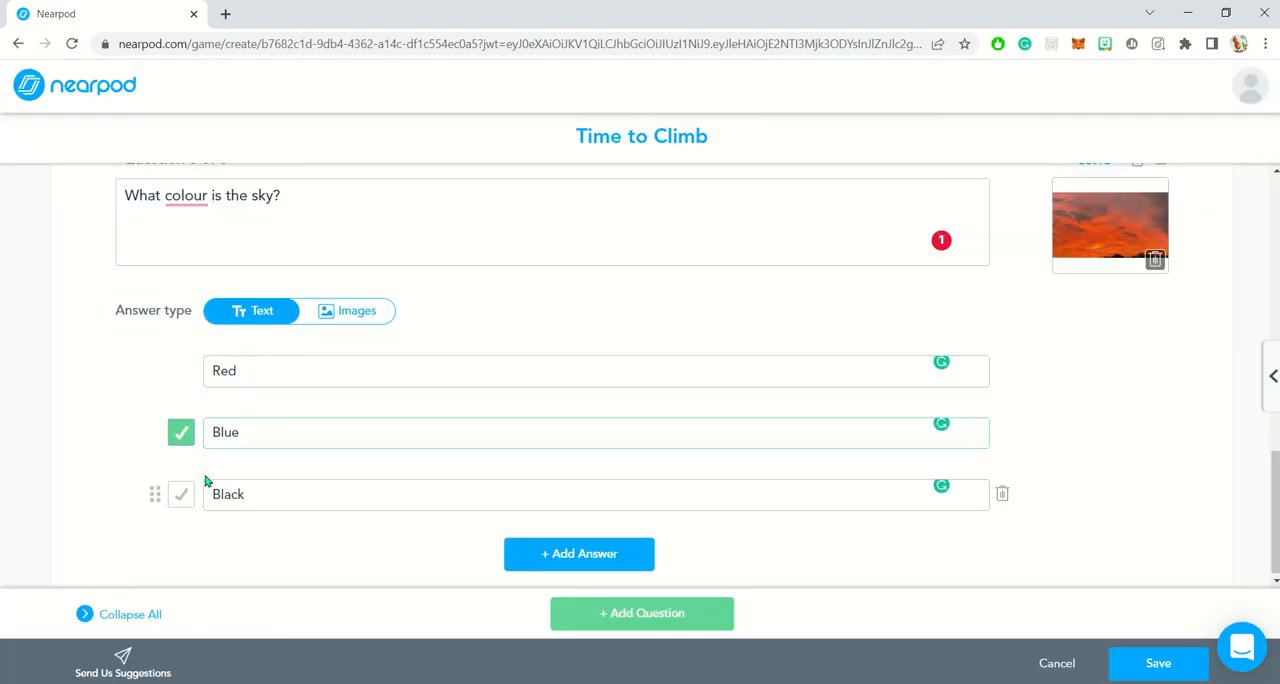
# - Mark Red instead of Blue as the sky question's correct answer and set its timer to 10 seconds
pyautogui.click(181, 371)
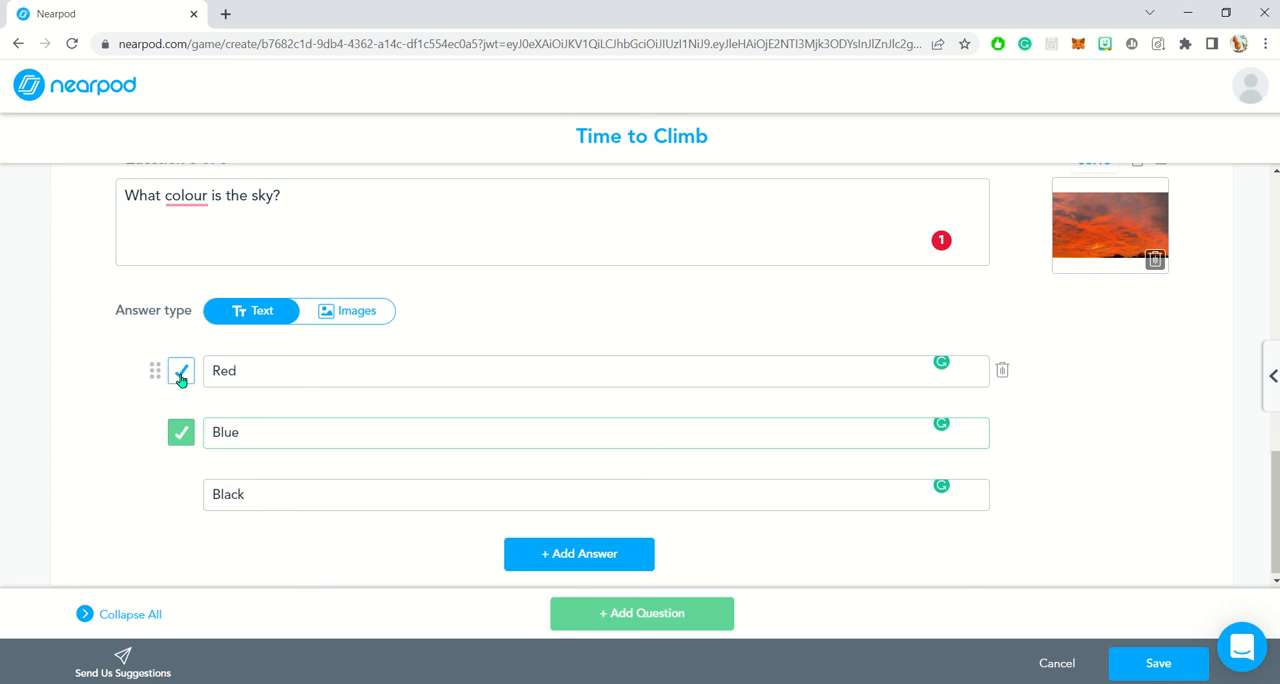
pyautogui.click(183, 436)
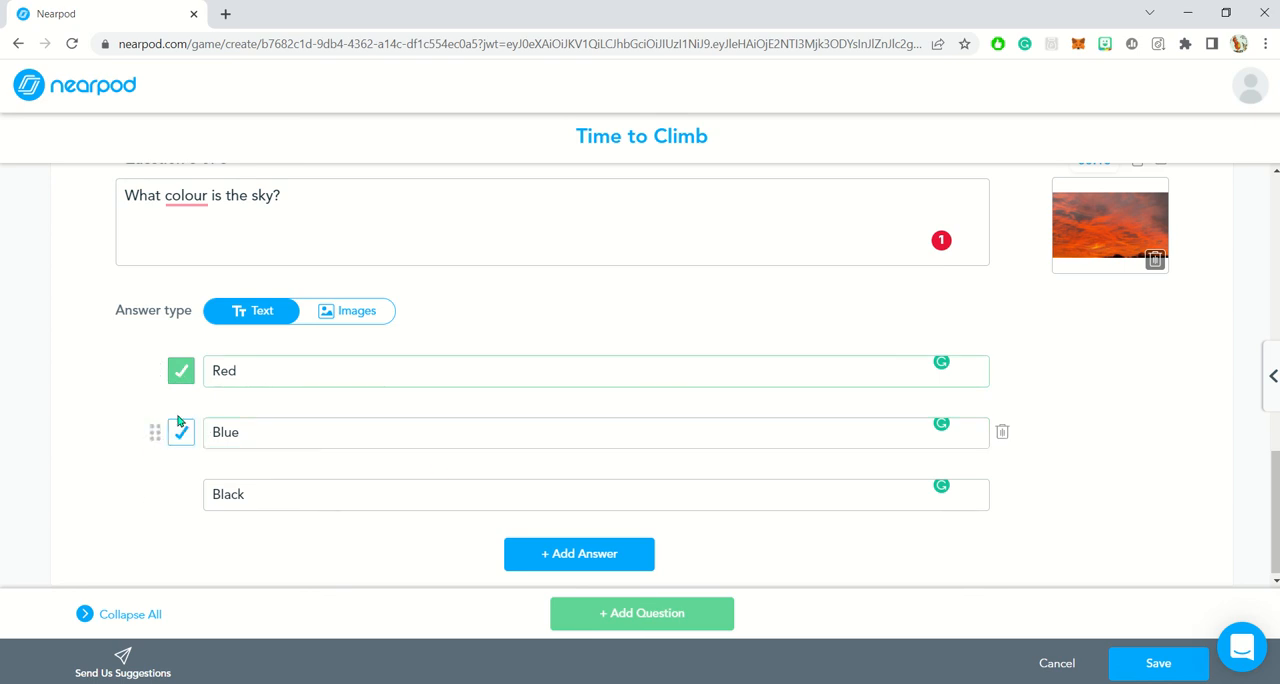
pyautogui.scroll(2, 1142, 382)
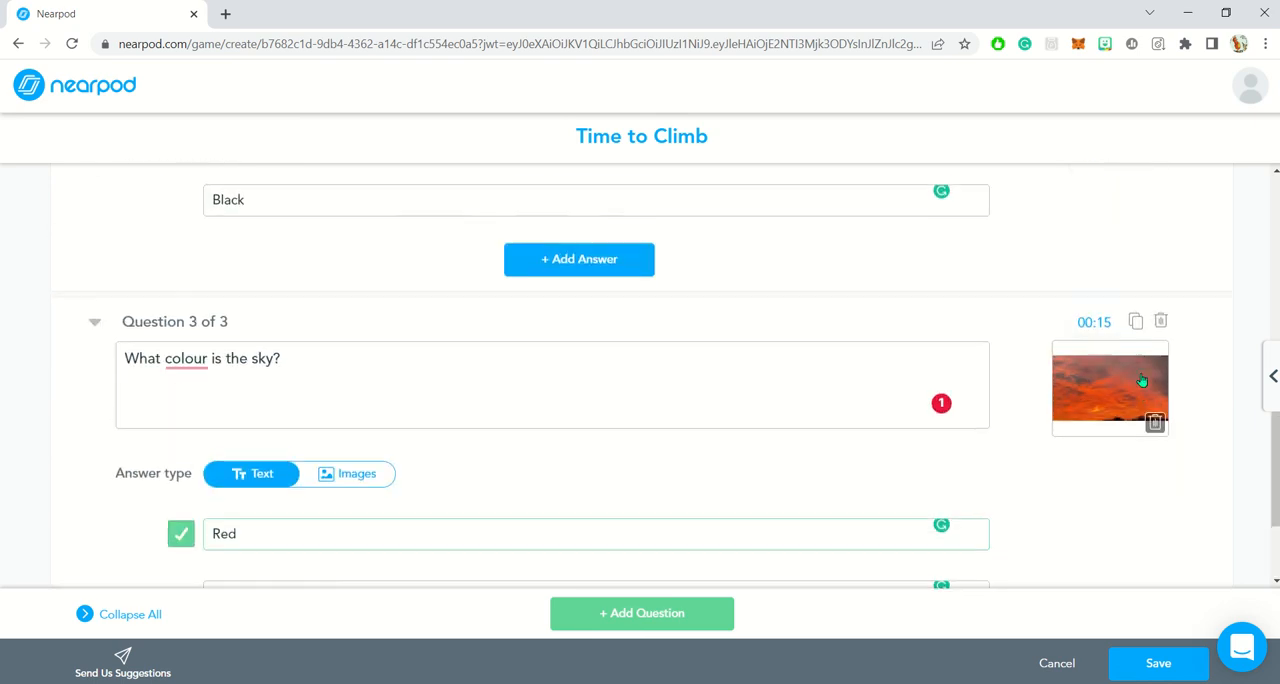
pyautogui.click(1092, 319)
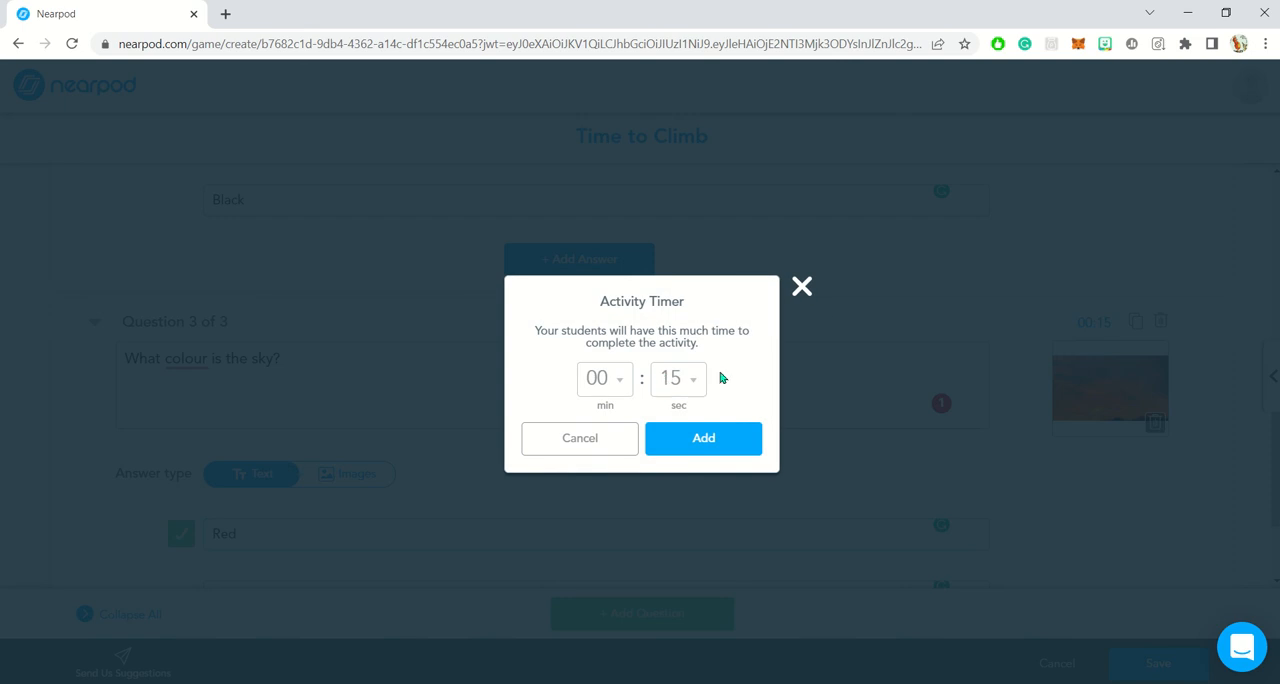
pyautogui.click(690, 388)
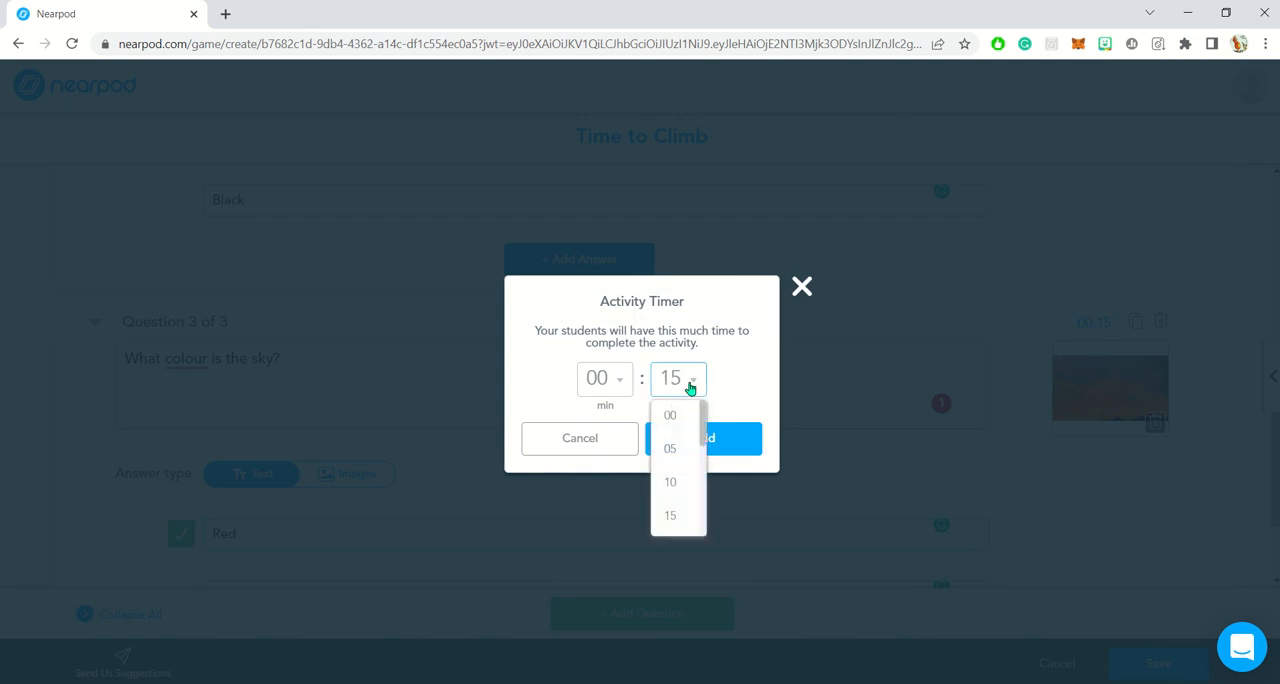
pyautogui.click(672, 484)
pyautogui.click(702, 439)
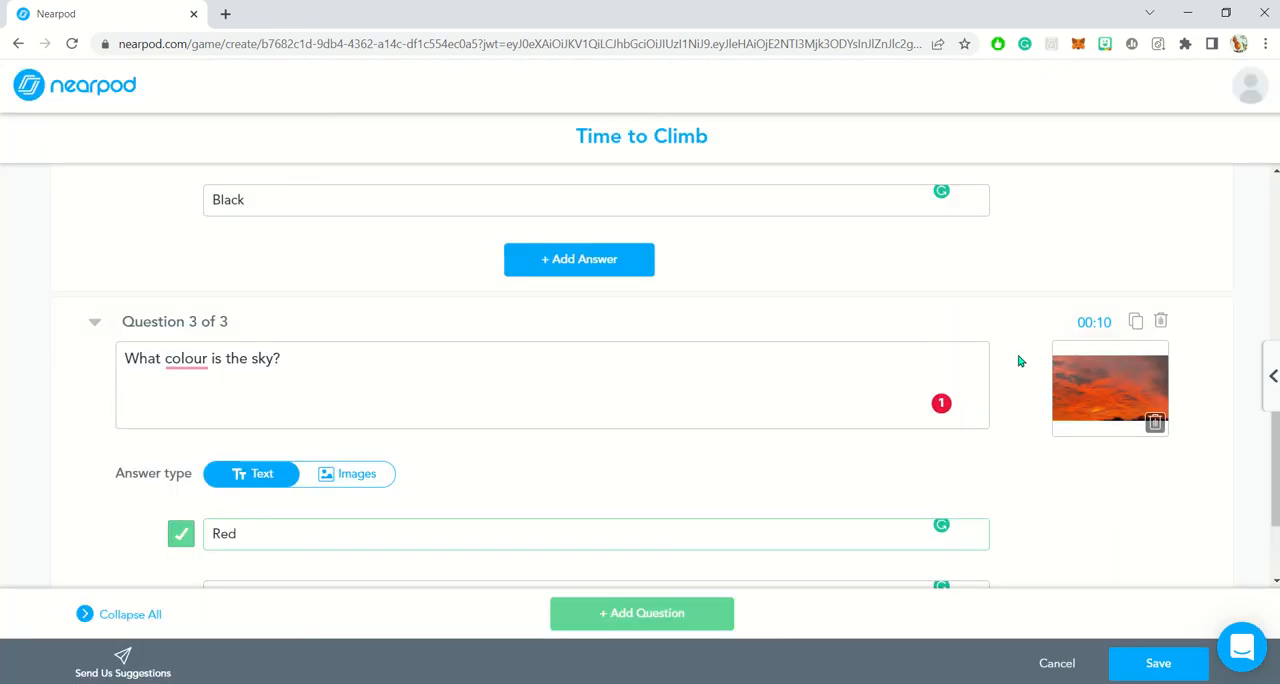
pyautogui.scroll(-2, 1013, 471)
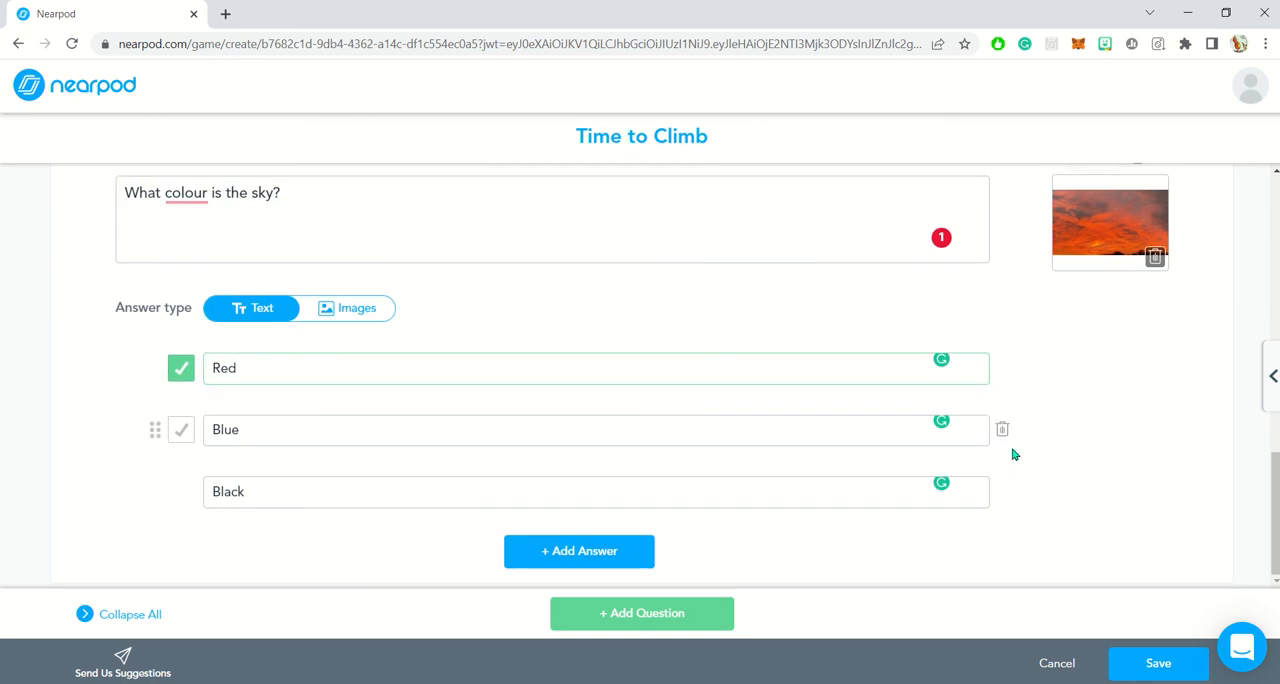
pyautogui.scroll(-3, 177, 295)
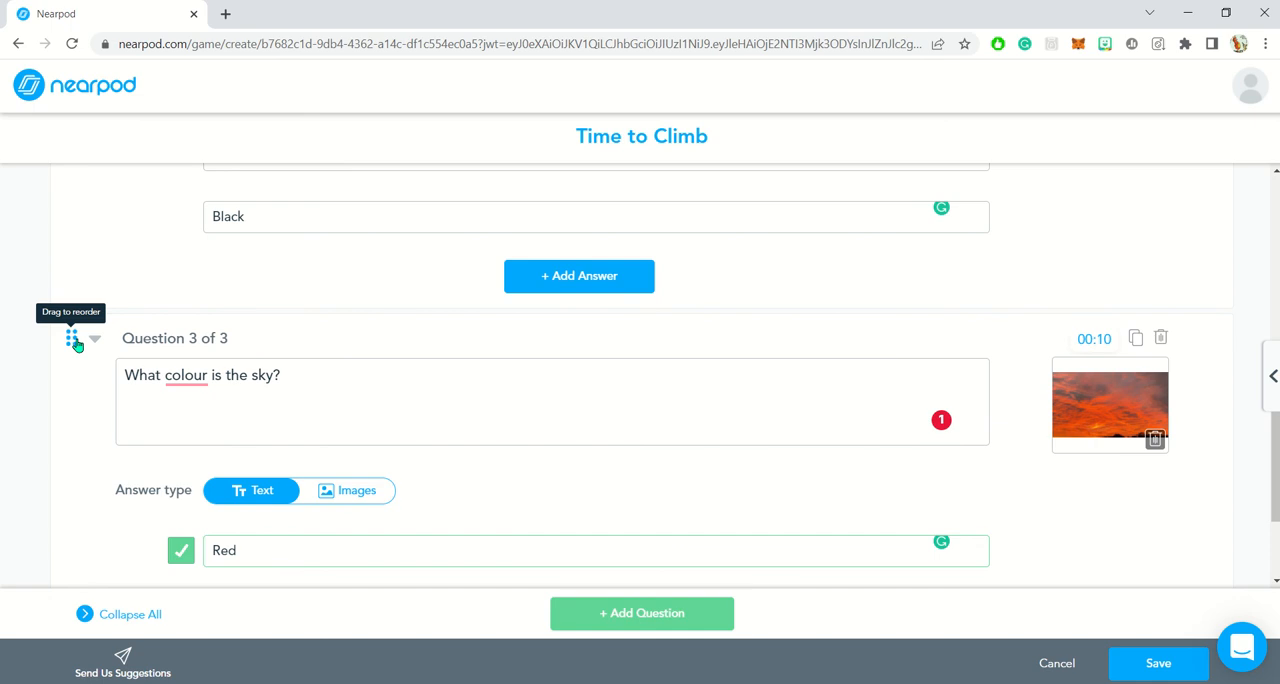
pyautogui.moveTo(74, 343)
pyautogui.mouseDown()
pyautogui.moveTo(71, 237)
pyautogui.moveTo(71, 403)
pyautogui.moveTo(76, 355)
pyautogui.mouseUp()
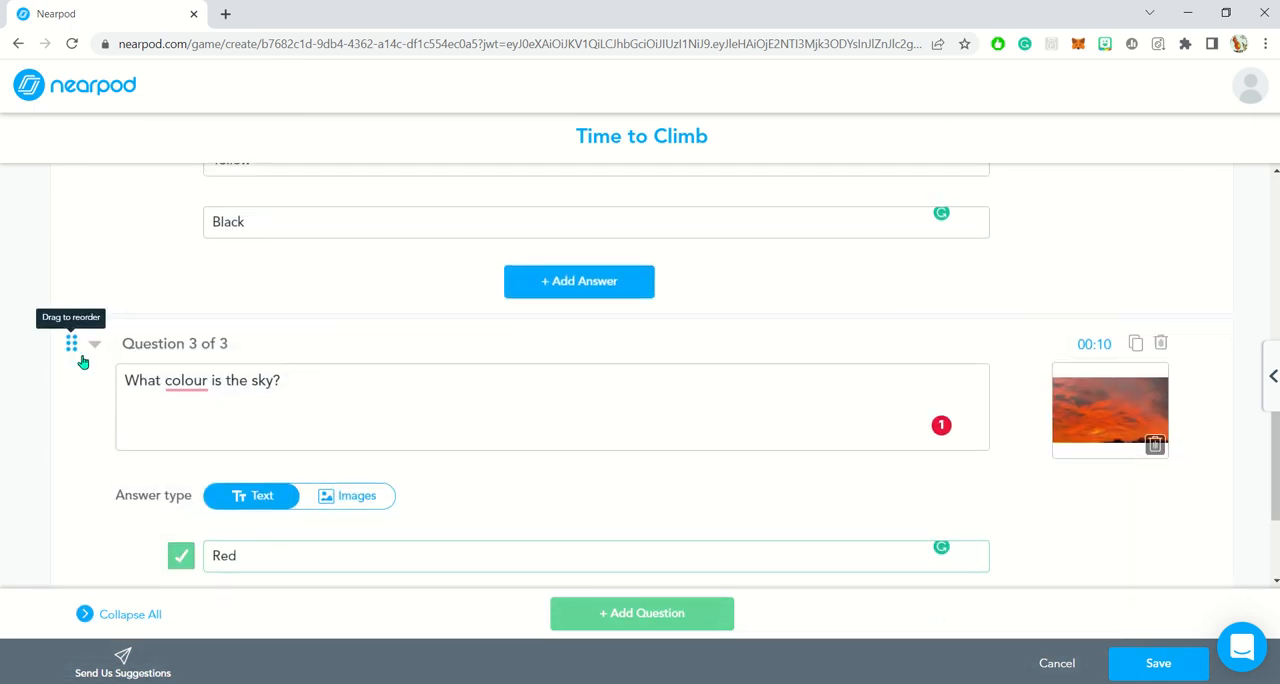
# - Duplicate the sky question and change the copy's text to "What colour are your shoes?"
pyautogui.scroll(-2, 370, 345)
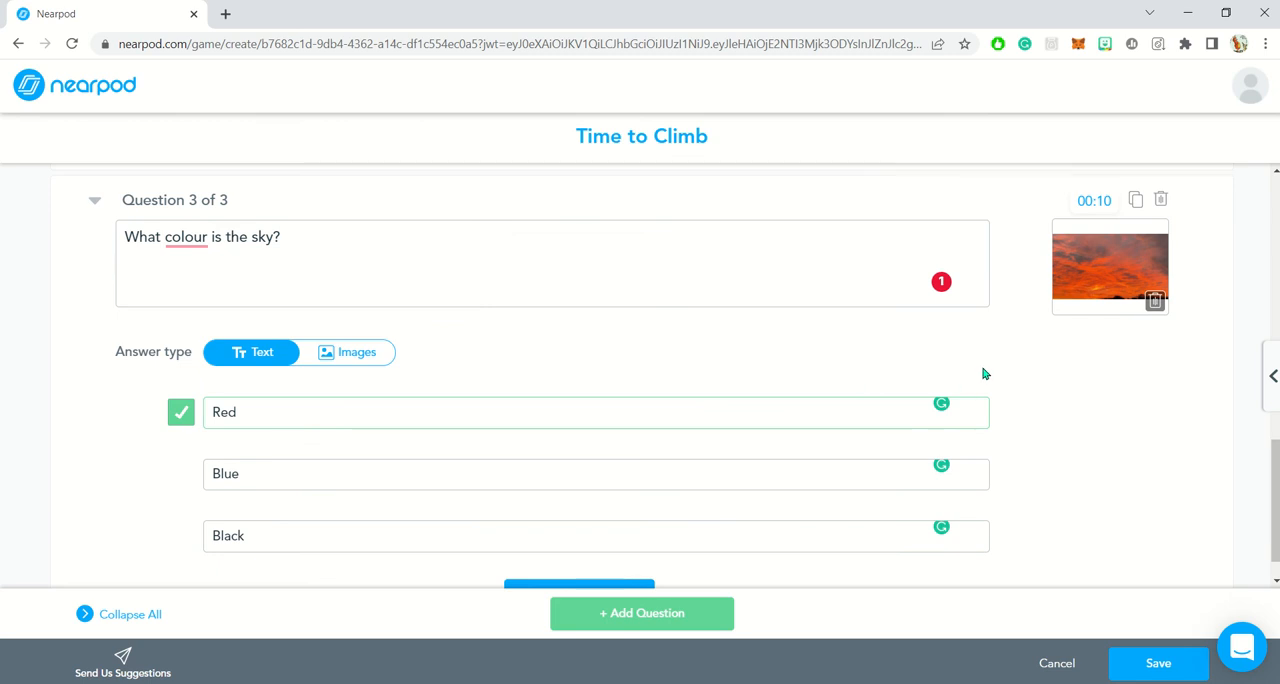
pyautogui.click(1135, 202)
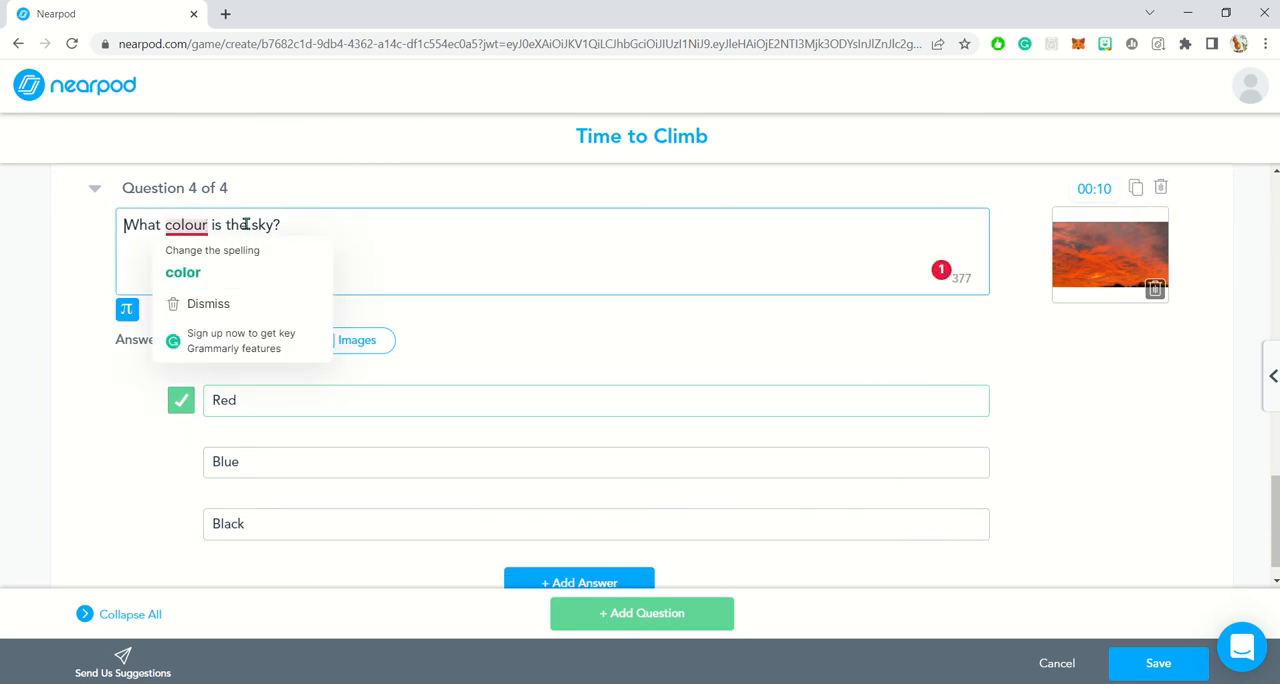
pyautogui.moveTo(281, 226); pyautogui.dragTo(236, 226)
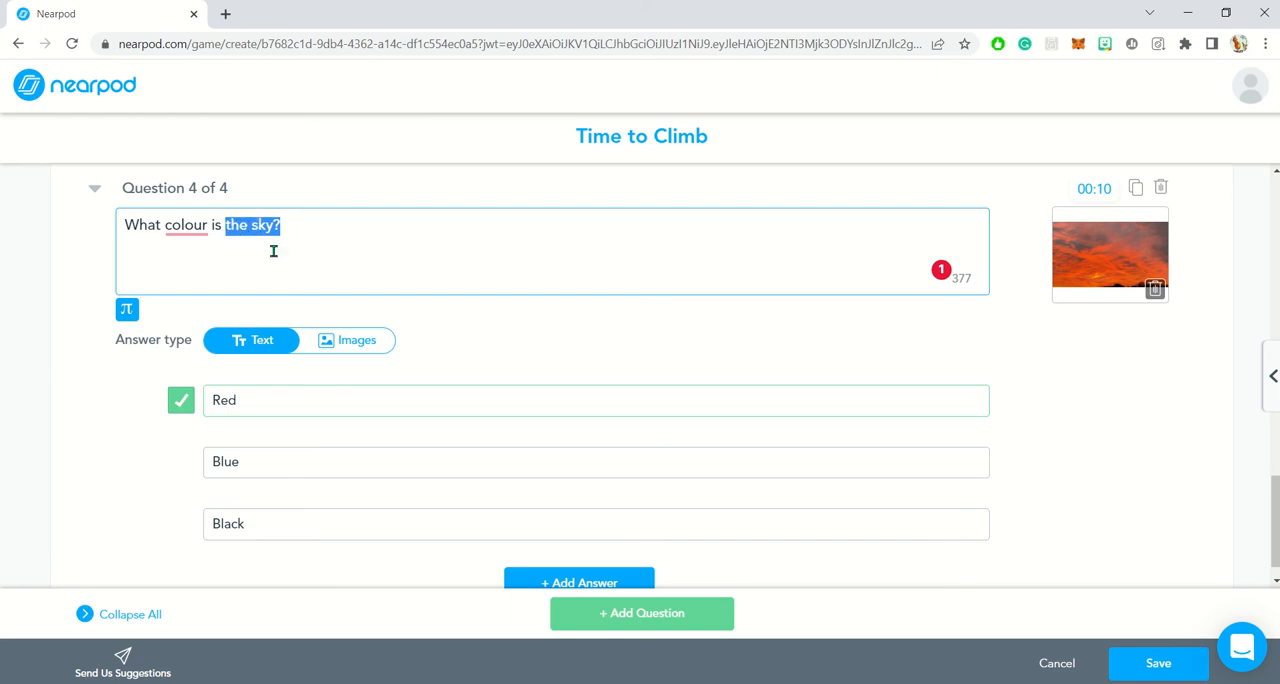
pyautogui.click(332, 269)
pyautogui.press('BackSpace')
pyautogui.press('BackSpace')
pyautogui.press('BackSpace')
pyautogui.press('BackSpace')
pyautogui.press('BackSpace')
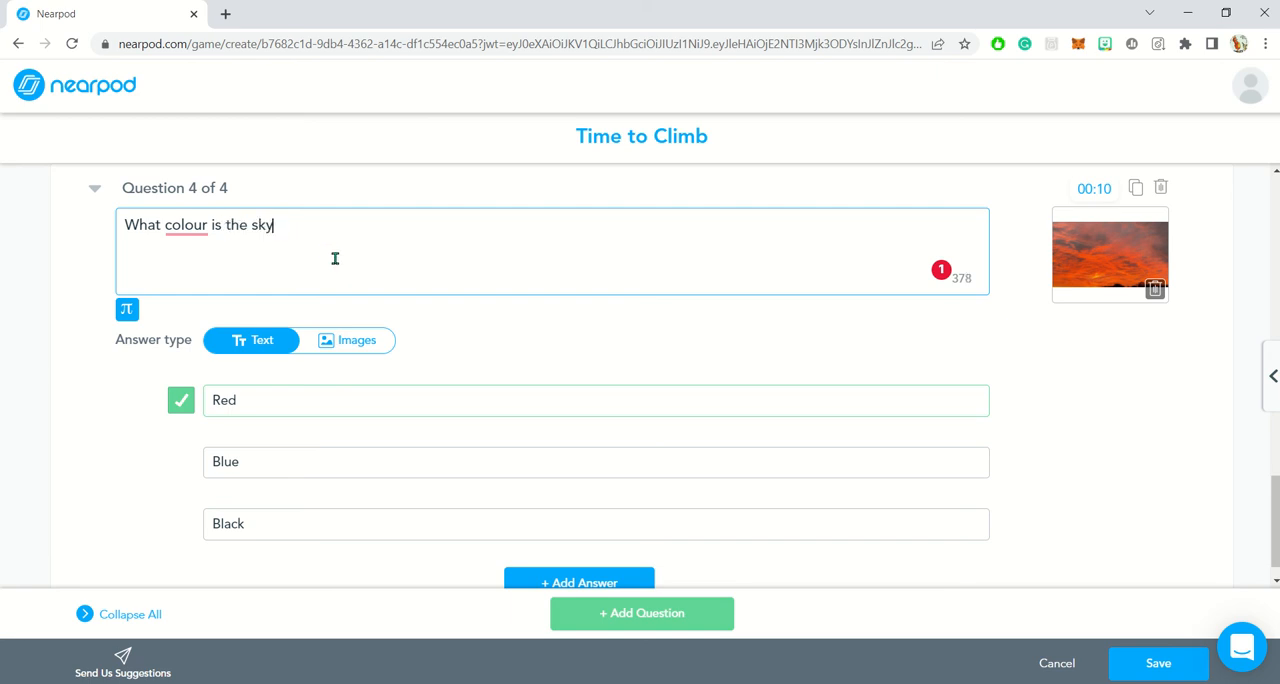
pyautogui.press('BackSpace')
pyautogui.press('BackSpace')
# - Replace the shoes question's sky picture with white high-heeled shoes found by searching images for "Shoes"
pyautogui.click(1086, 262)
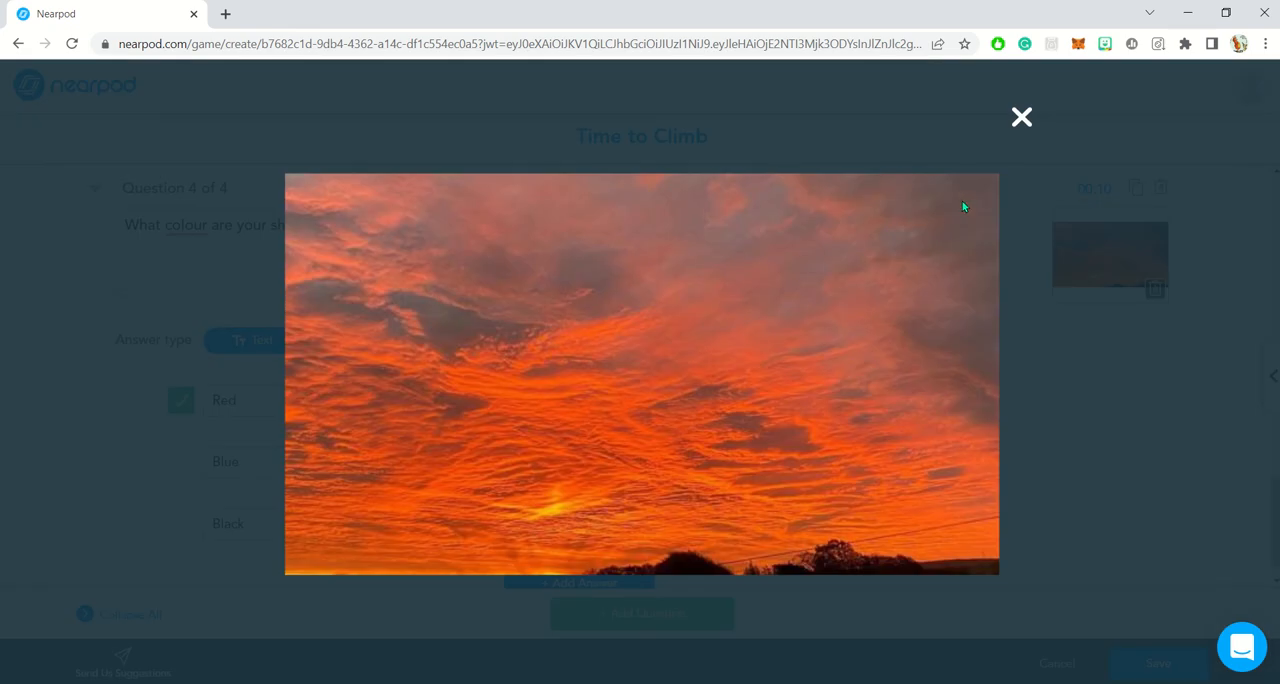
pyautogui.click(1018, 122)
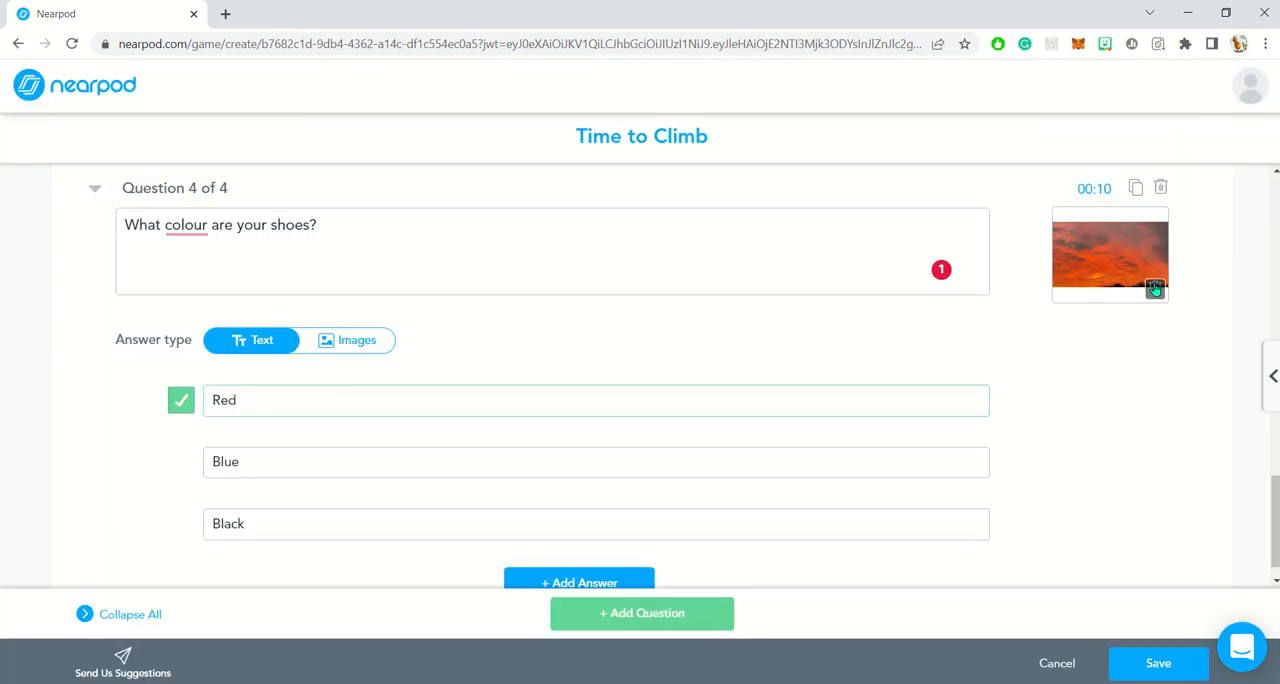
pyautogui.moveTo(1154, 287)
pyautogui.click(1129, 263)
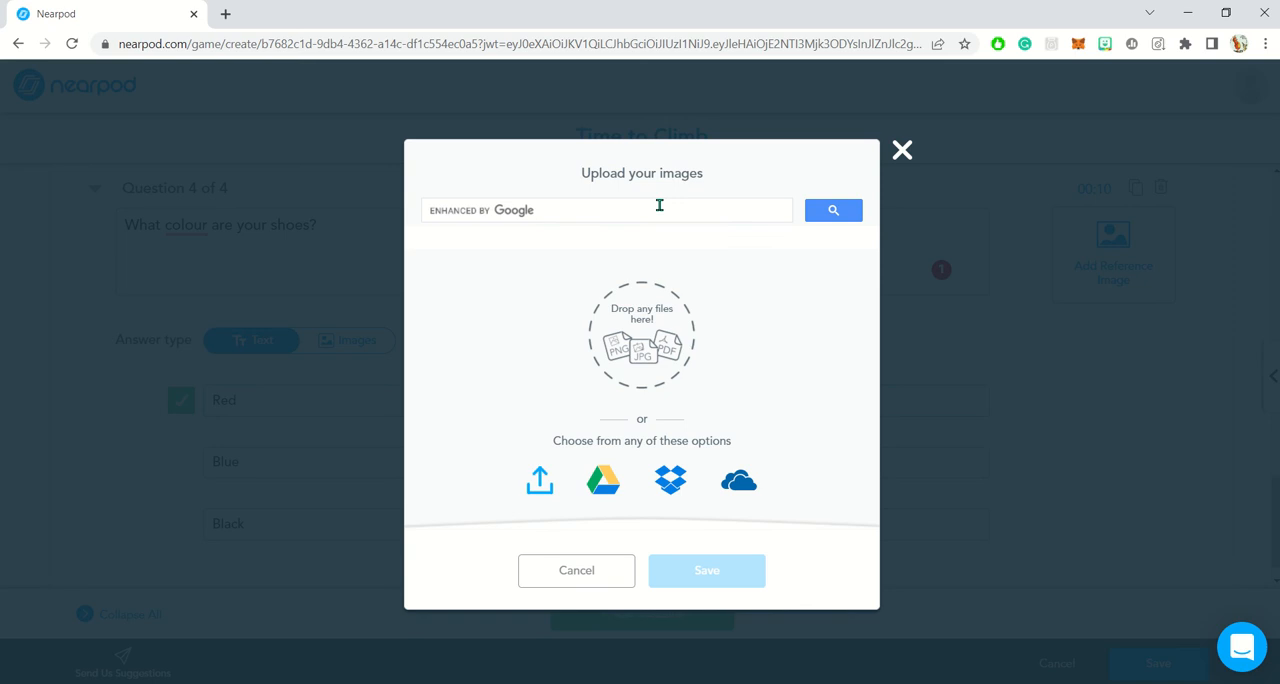
pyautogui.click(659, 205)
pyautogui.write('Shoes')
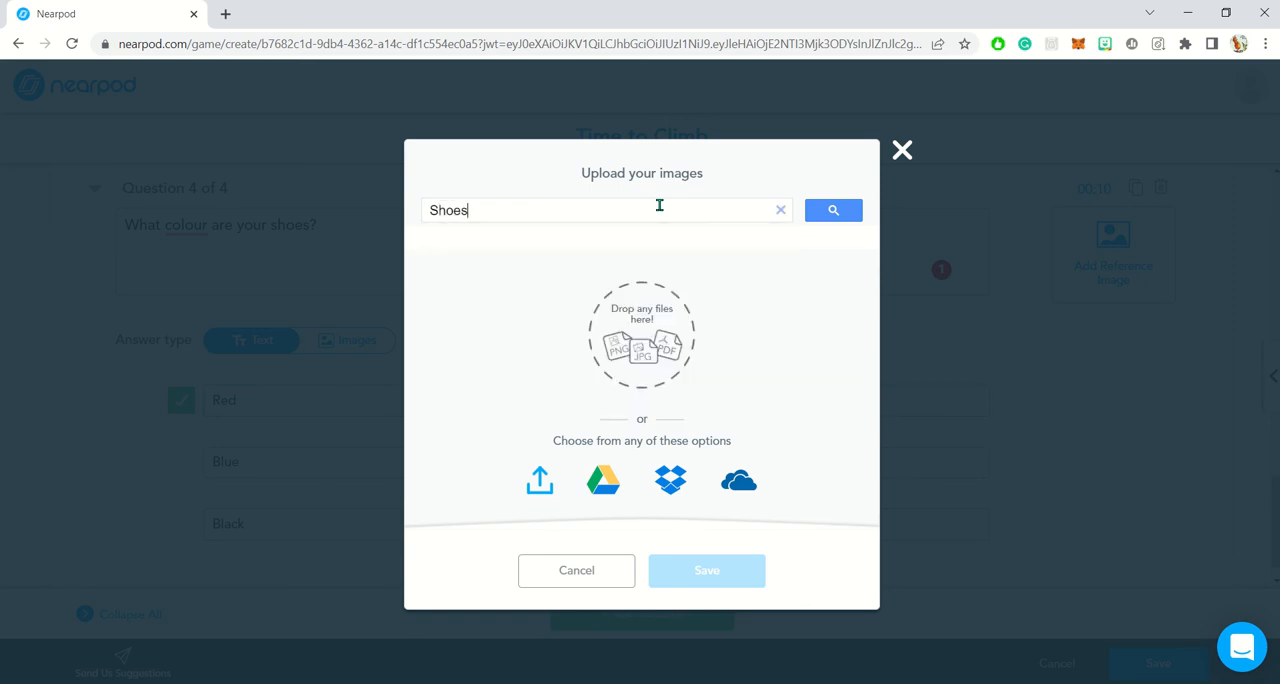
pyautogui.press('Return')
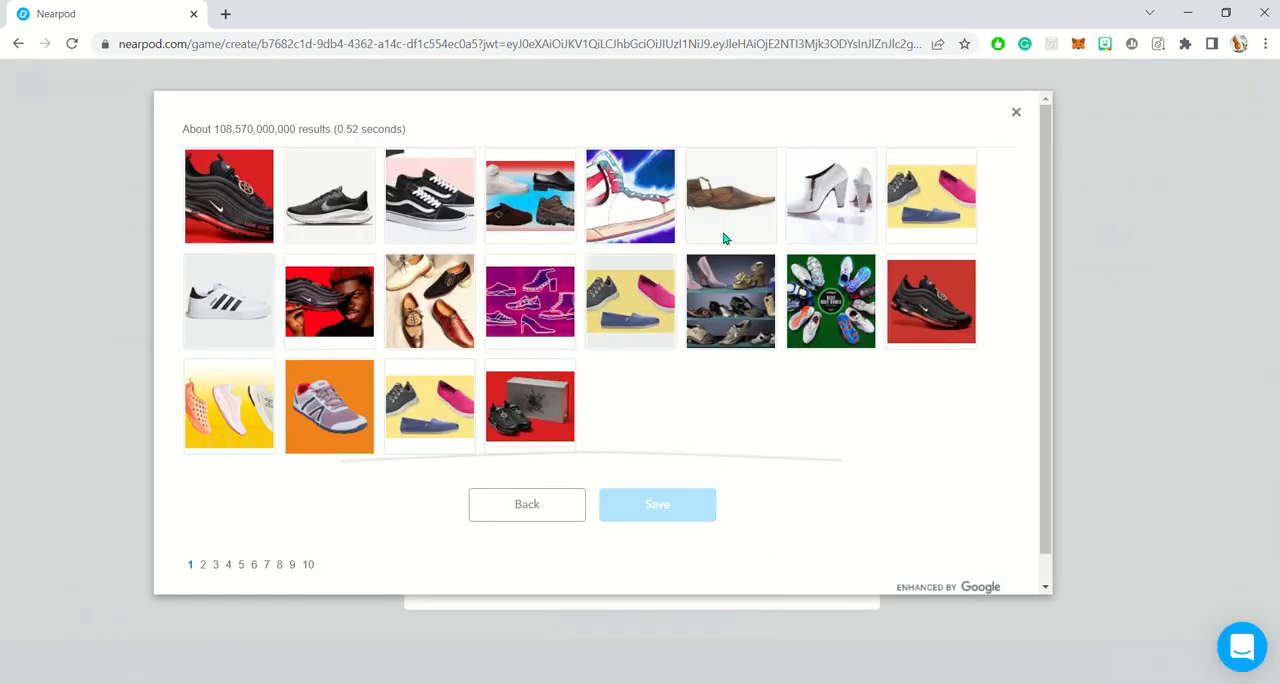
pyautogui.click(830, 196)
pyautogui.click(673, 505)
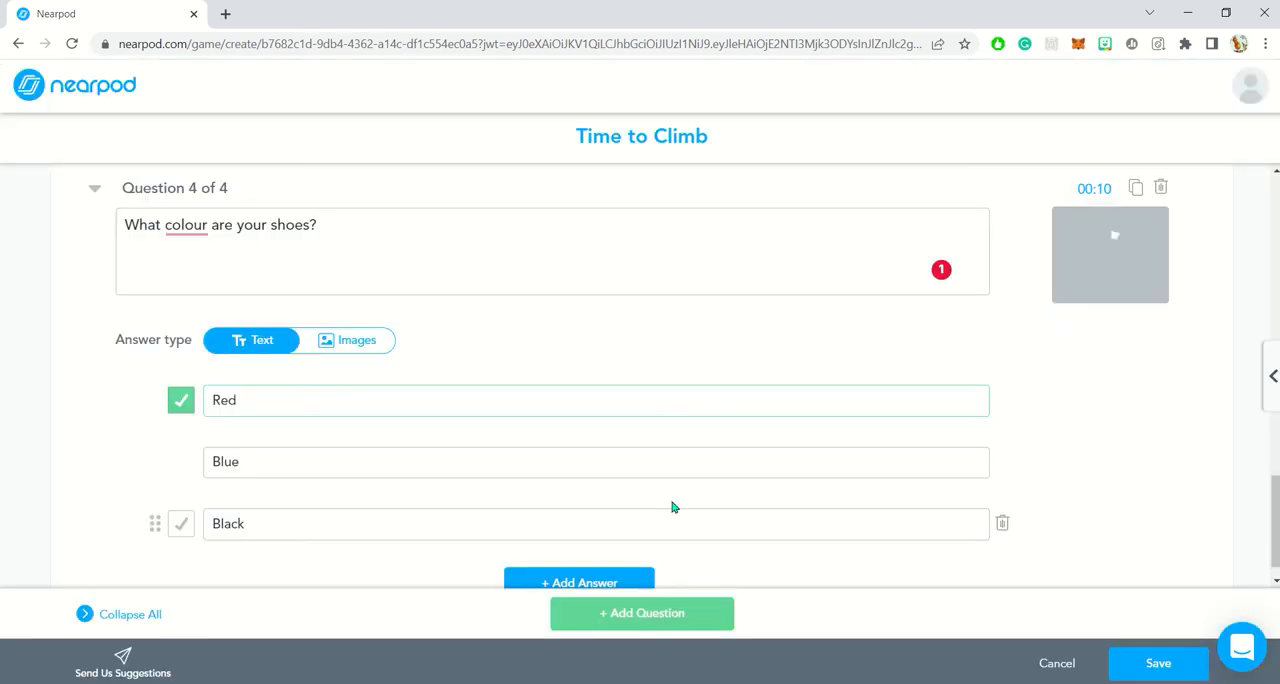
# - Change the shoes question's first answer, marked as correct, to White
pyautogui.moveTo(286, 412); pyautogui.dragTo(106, 403)
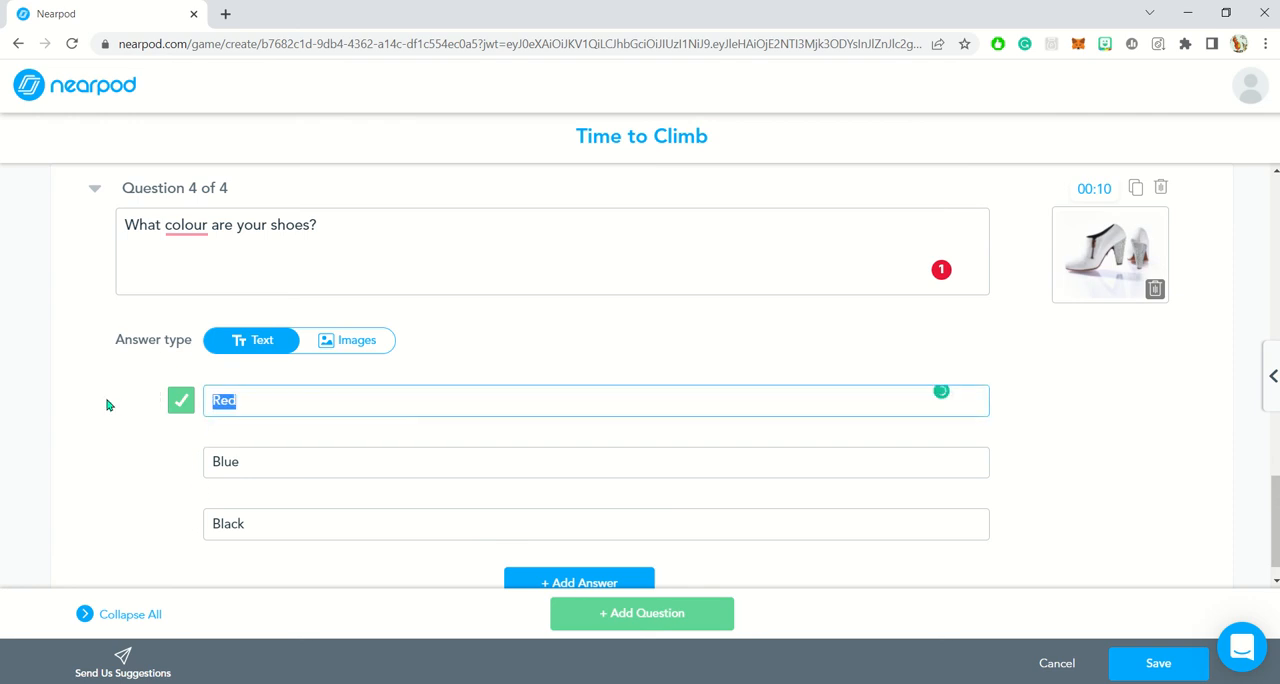
pyautogui.write('White')
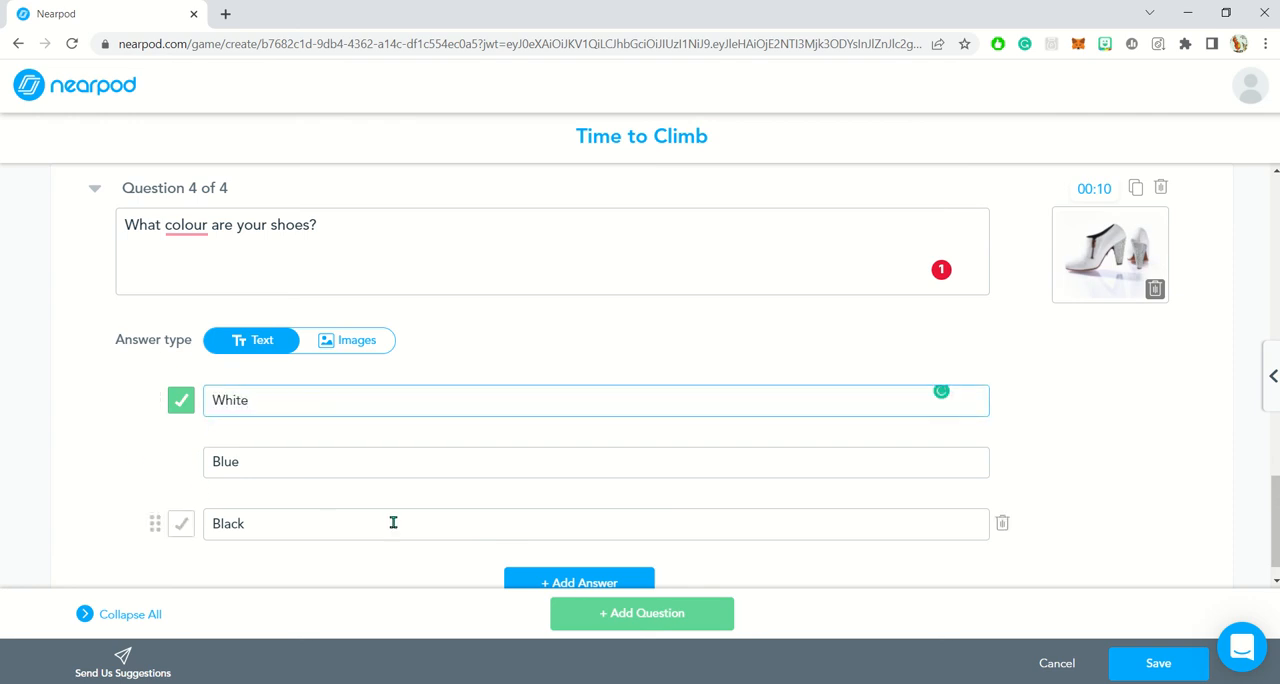
# - Look through the Exponents and root and Operators math symbols available for the shoes question's text
pyautogui.scroll(-1, 1040, 504)
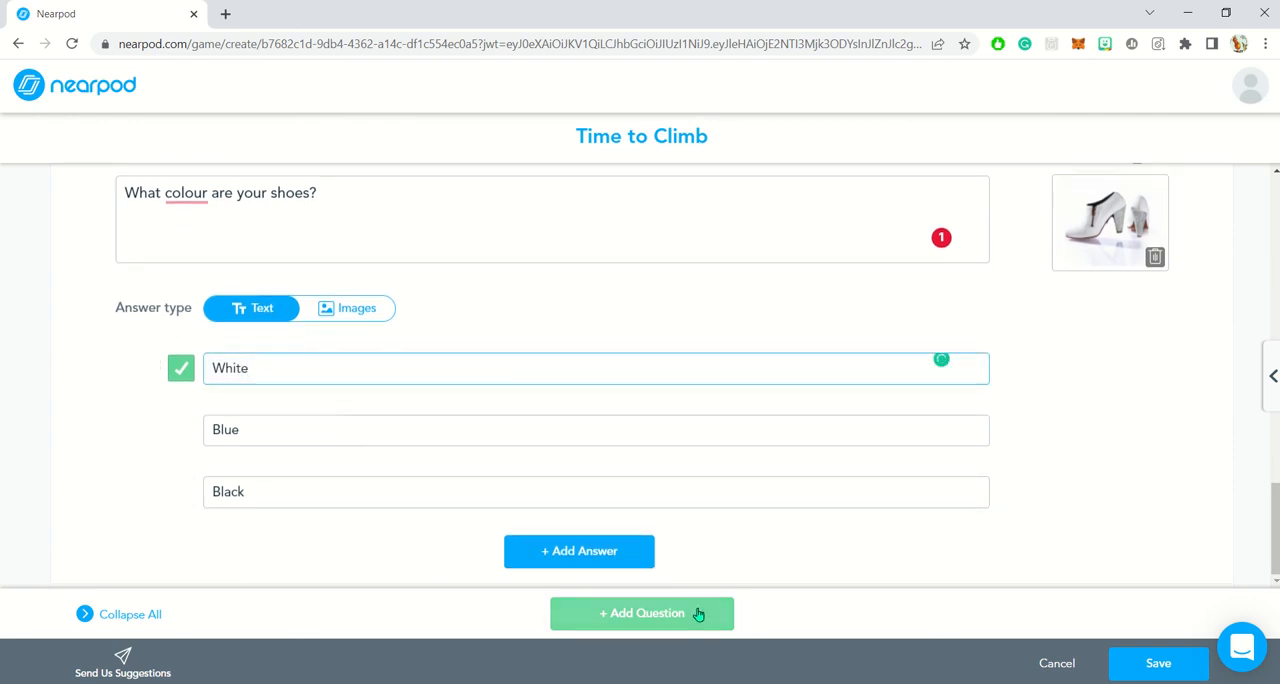
pyautogui.scroll(1, 1107, 548)
pyautogui.scroll(1, 1107, 548)
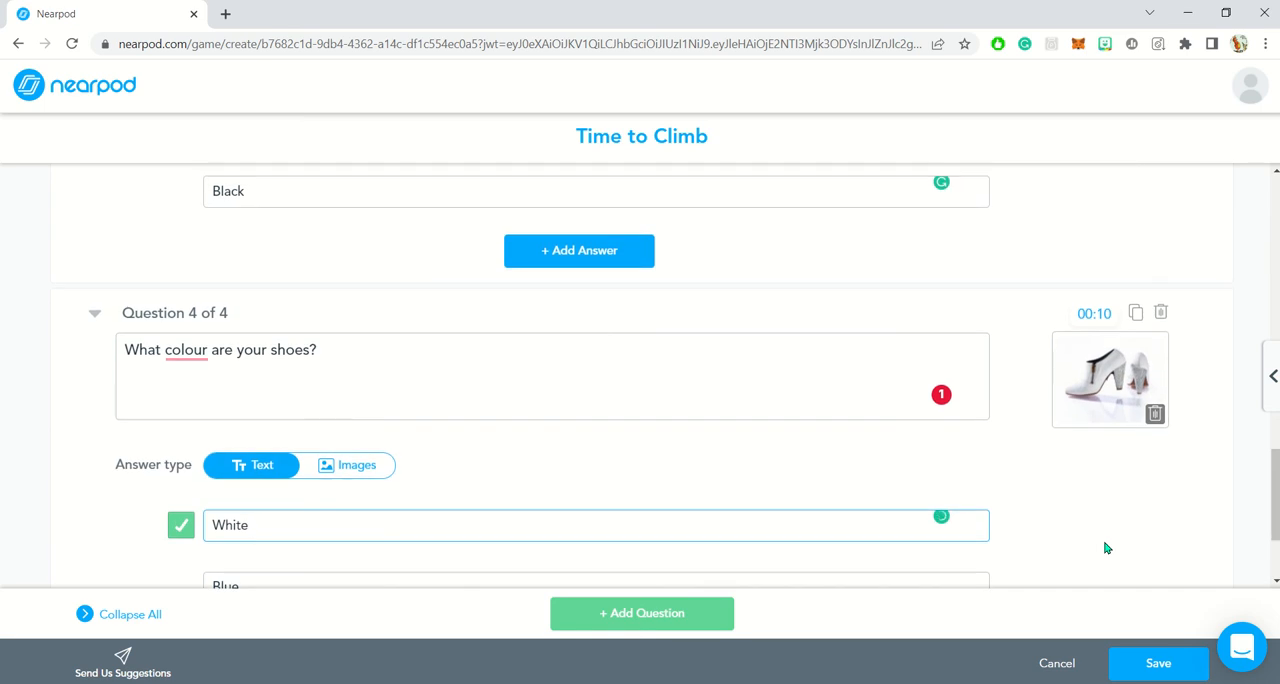
pyautogui.click(822, 380)
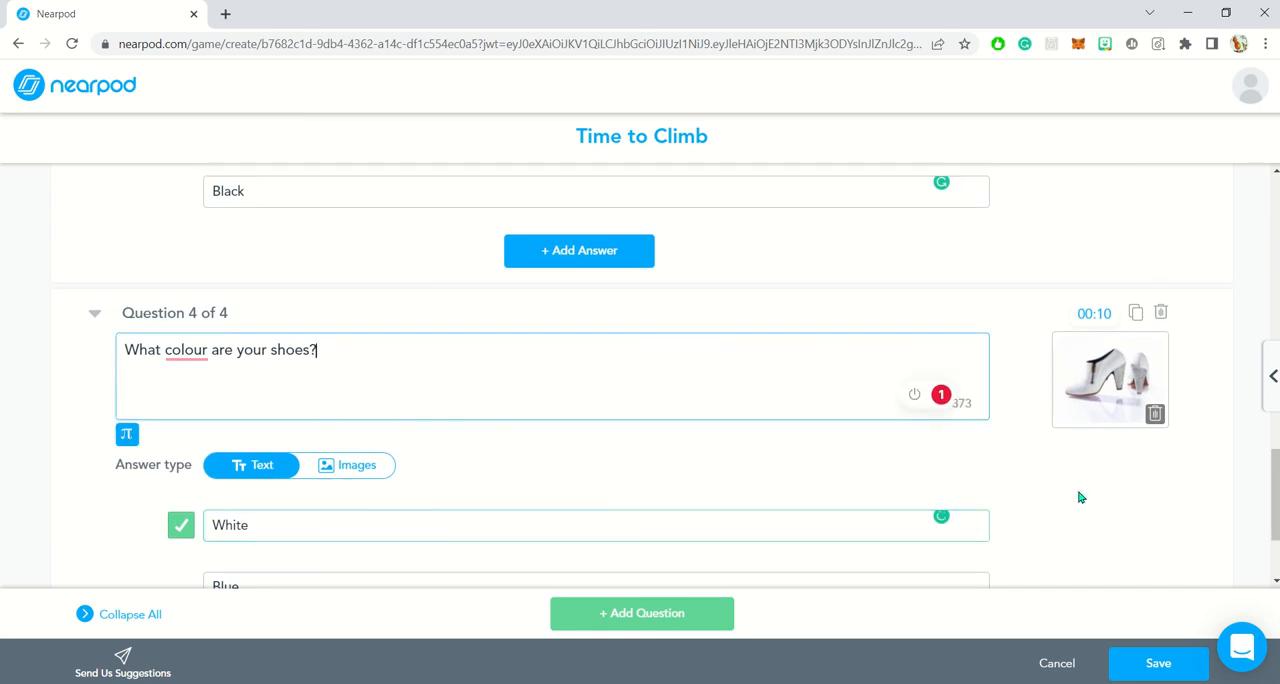
pyautogui.scroll(-2, 1080, 497)
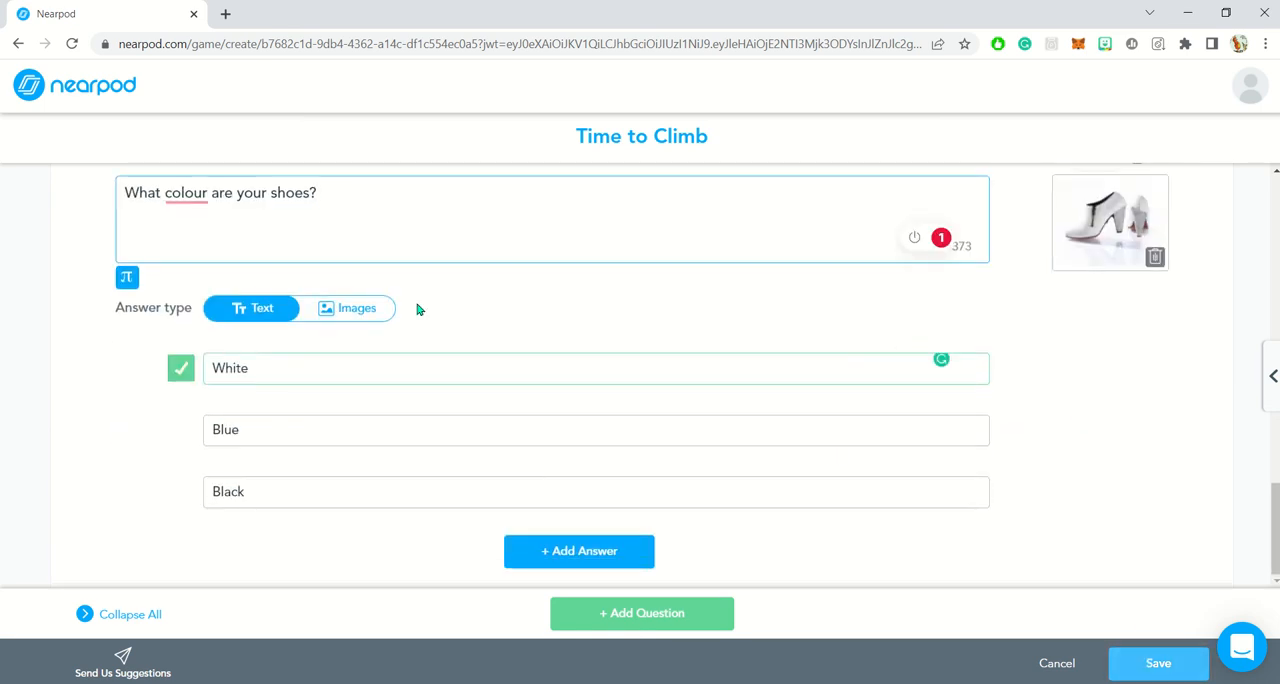
pyautogui.click(126, 282)
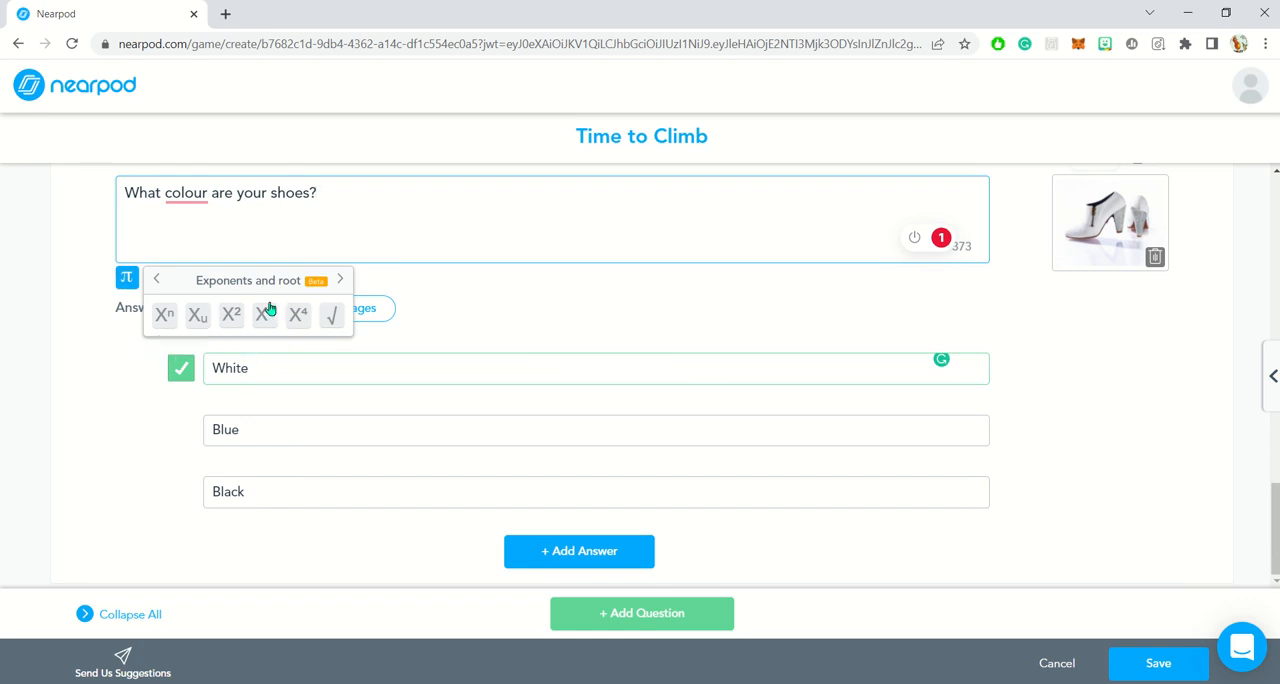
pyautogui.click(340, 284)
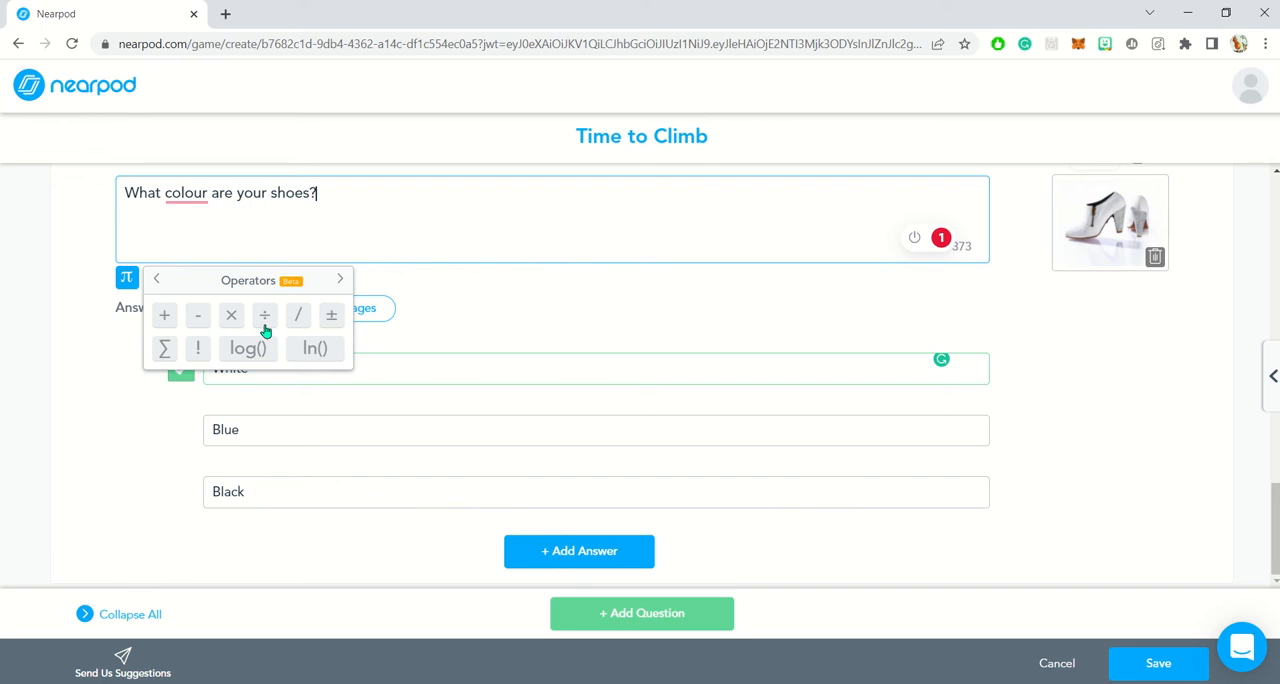
pyautogui.click(517, 335)
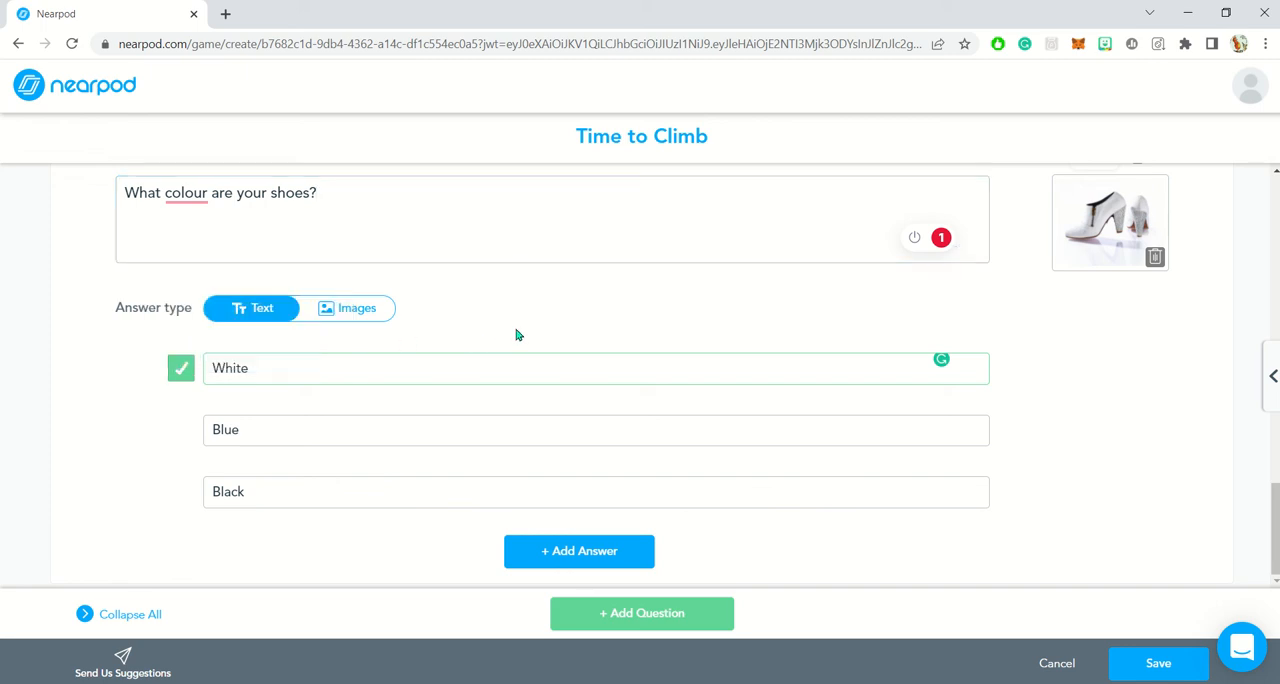
# - Save the Time to Climb activity with its four questions into the lesson
pyautogui.scroll(15, 528, 319)
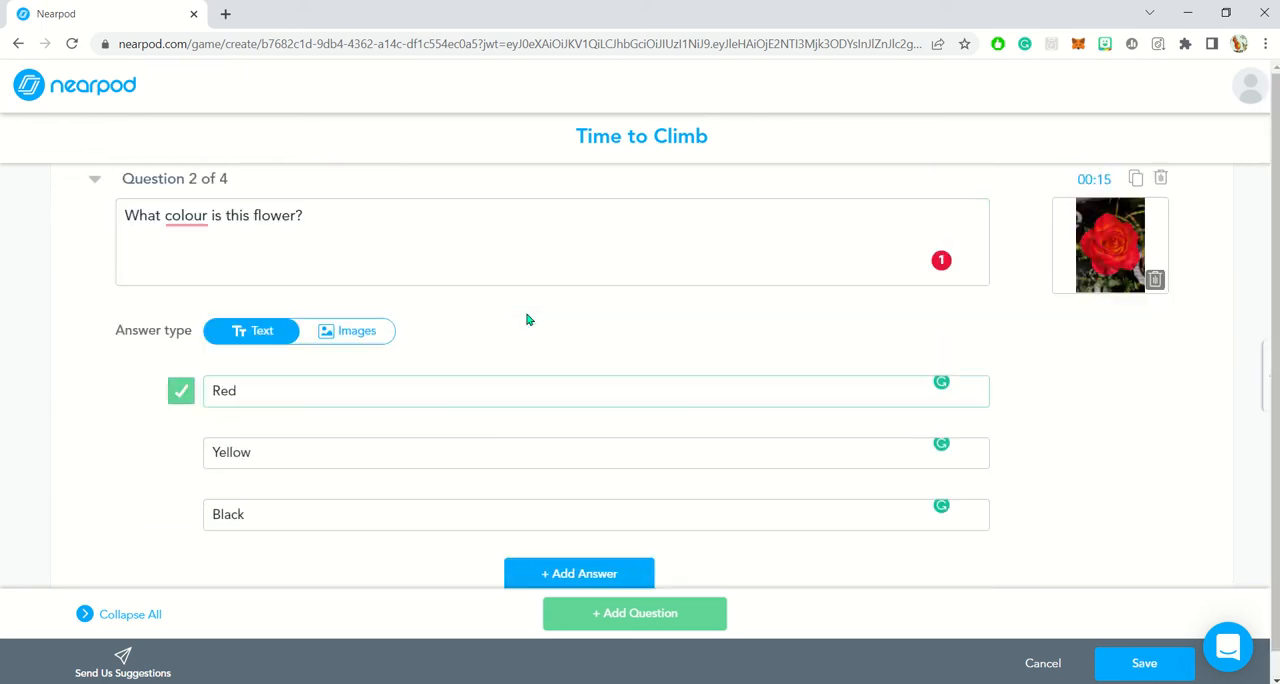
pyautogui.scroll(2, 528, 319)
pyautogui.click(1142, 664)
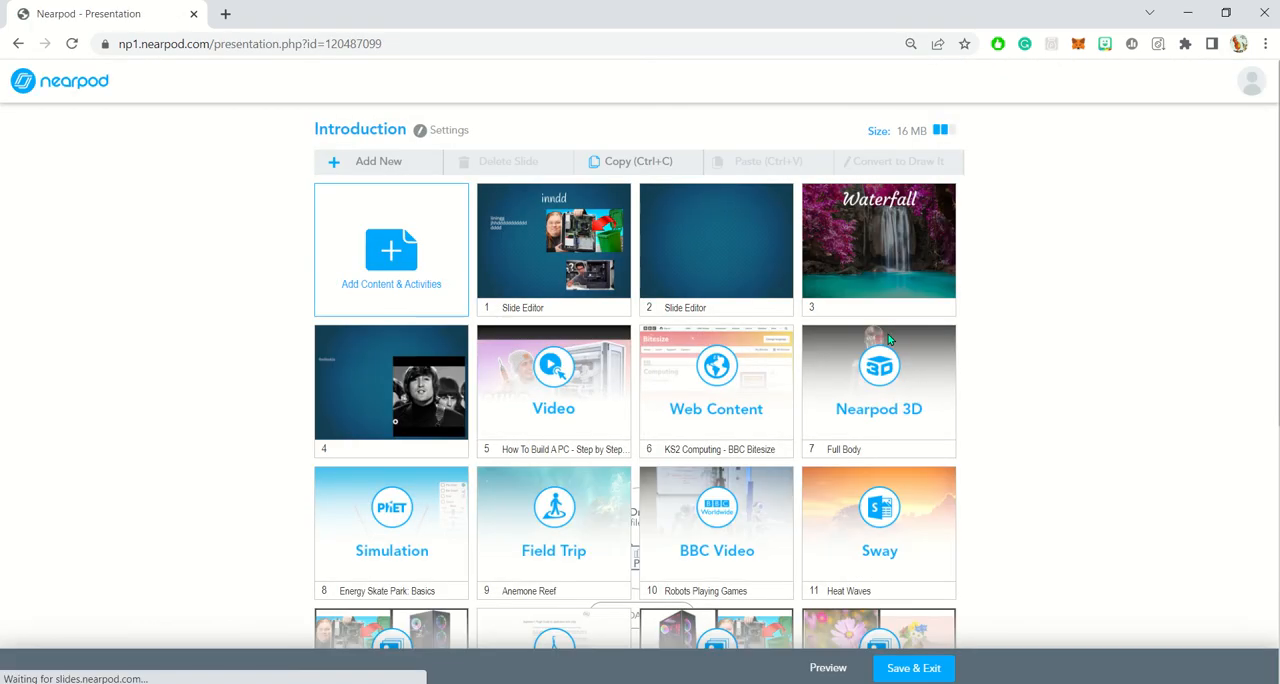
# - Reopen the Time to Climb activity on slide 16 for editing, review its first question, and leave without saving
pyautogui.scroll(-3, 1263, 415)
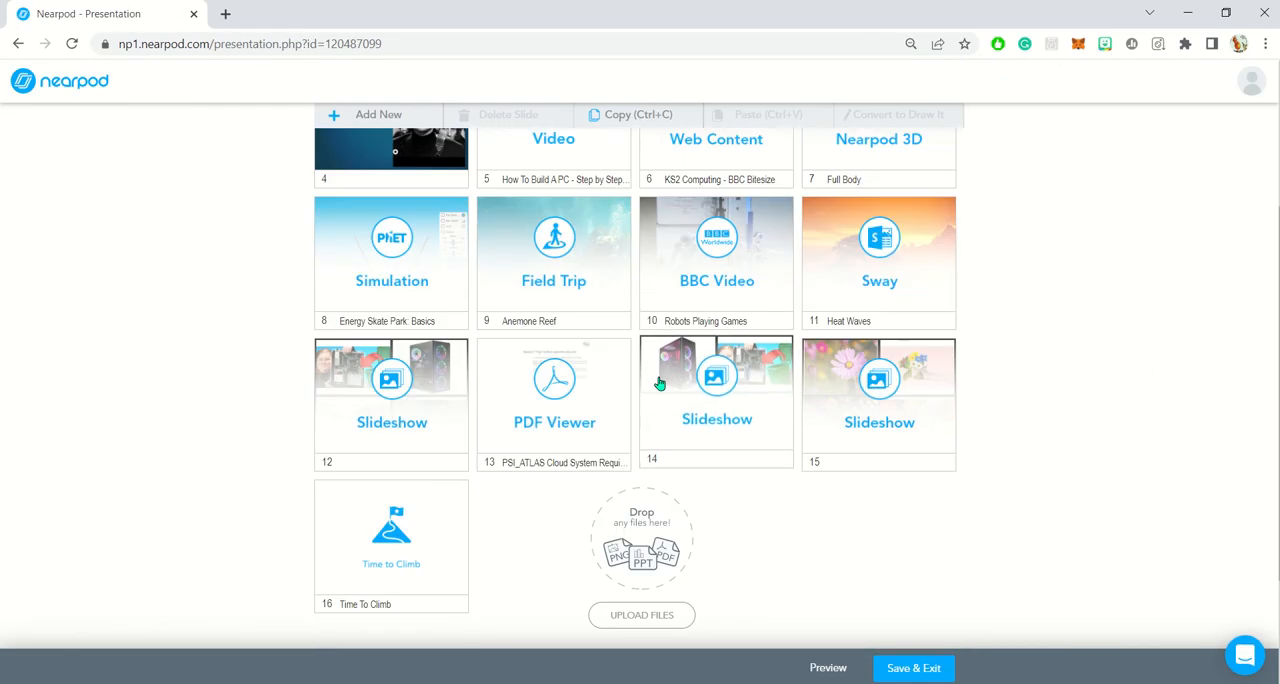
pyautogui.click(395, 562)
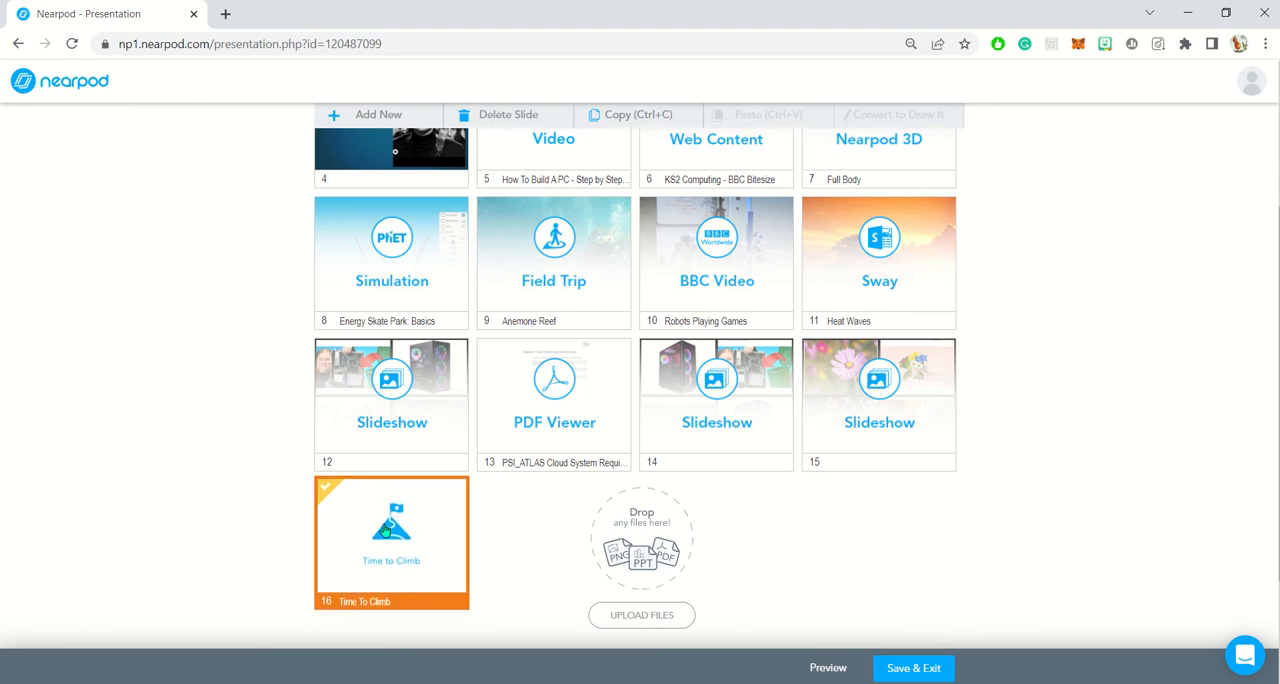
pyautogui.rightClick(392, 490)
pyautogui.doubleClick(367, 556)
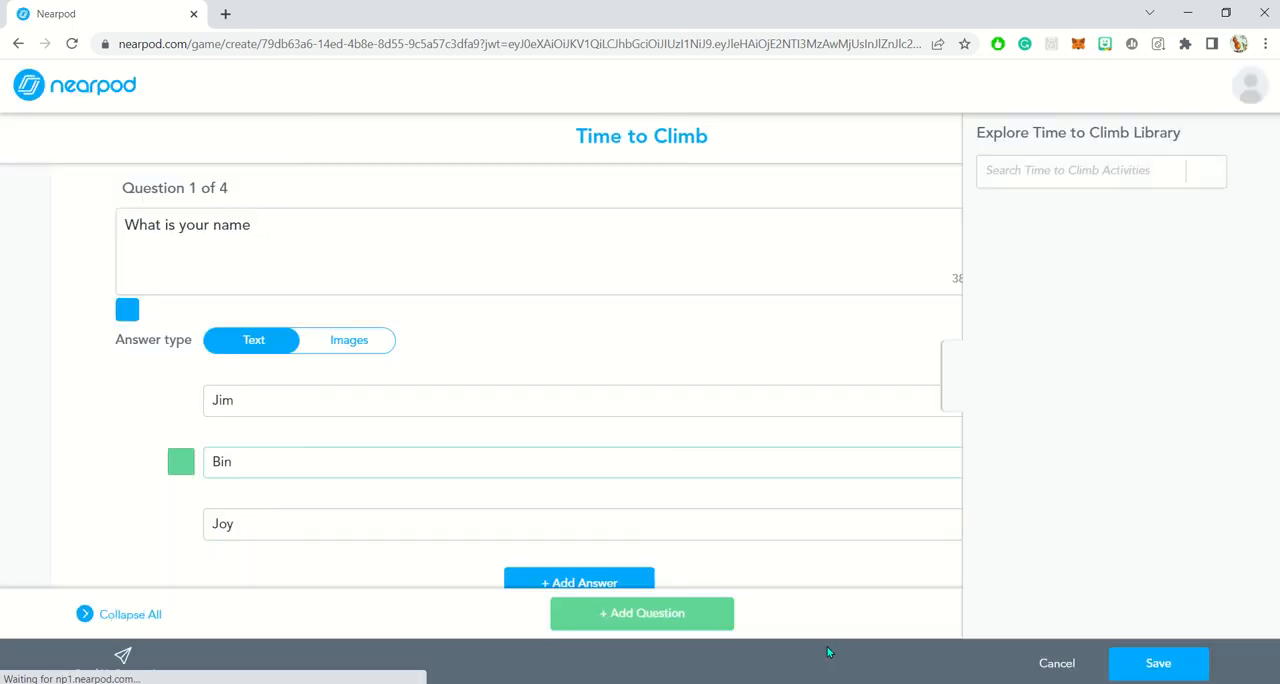
pyautogui.scroll(7, 835, 311)
pyautogui.scroll(5, 835, 311)
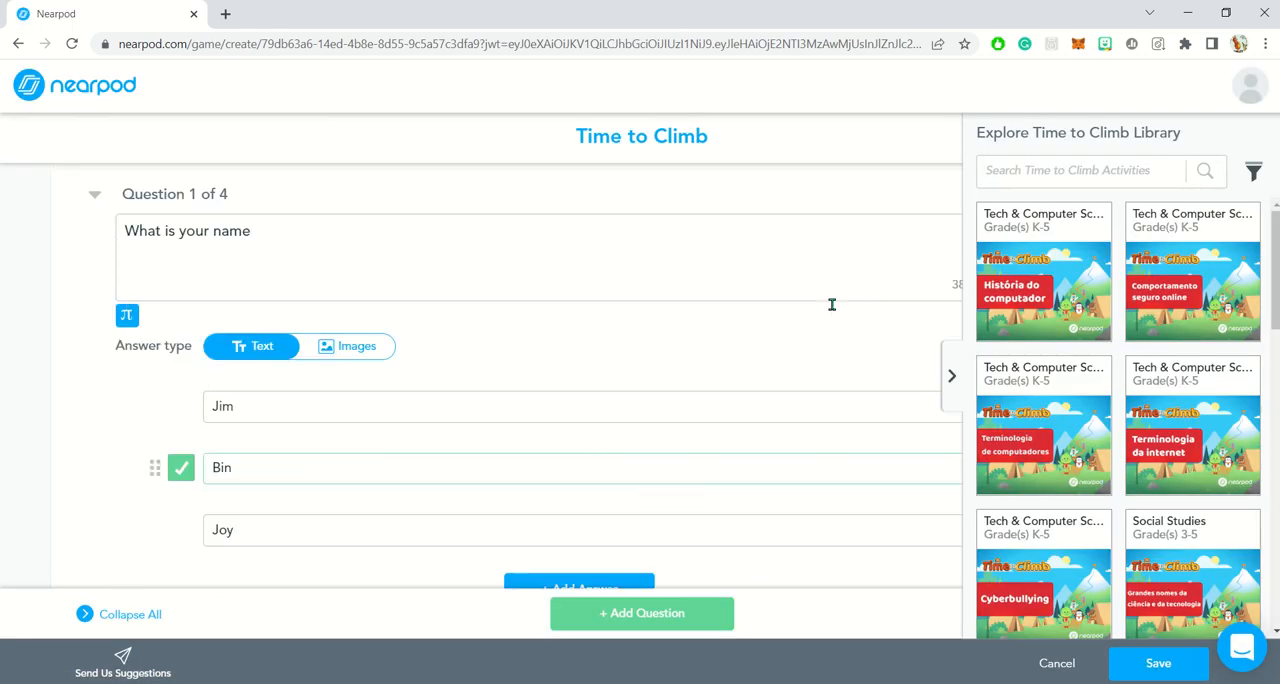
pyautogui.click(1049, 666)
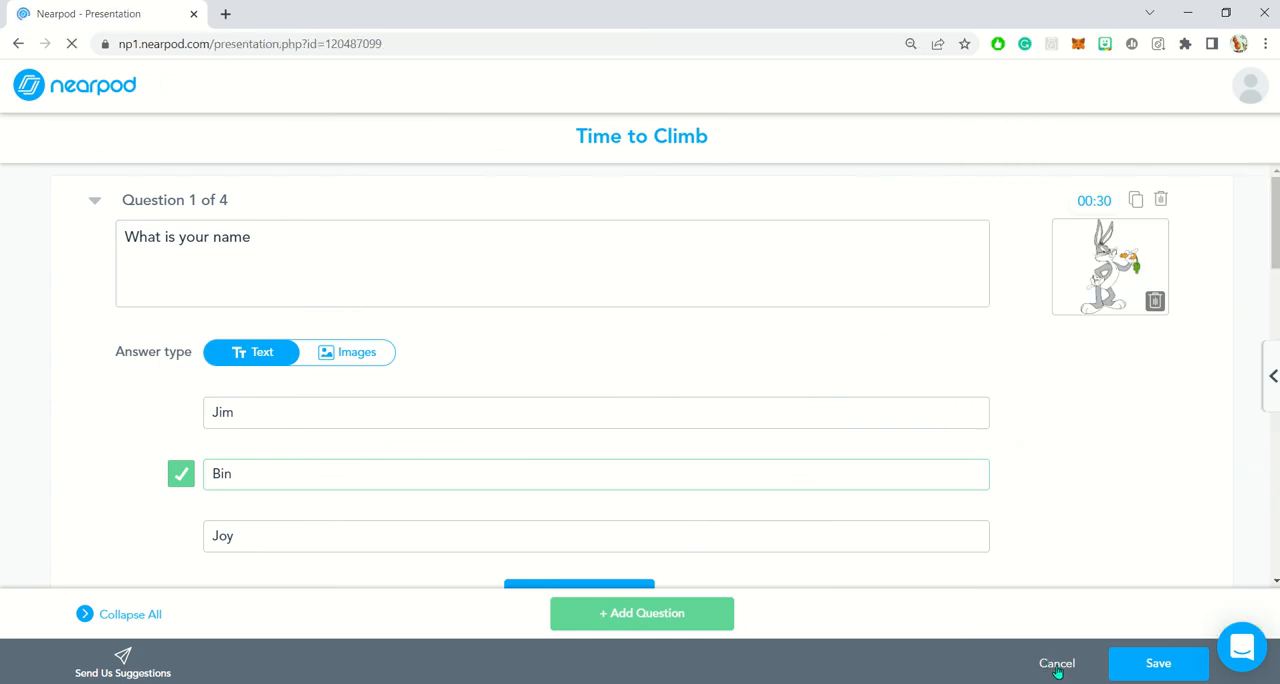
# - Preview the lesson as a student through to the Time to Climb questions on slide 16, and close the preview
pyautogui.scroll(-5, 1050, 560)
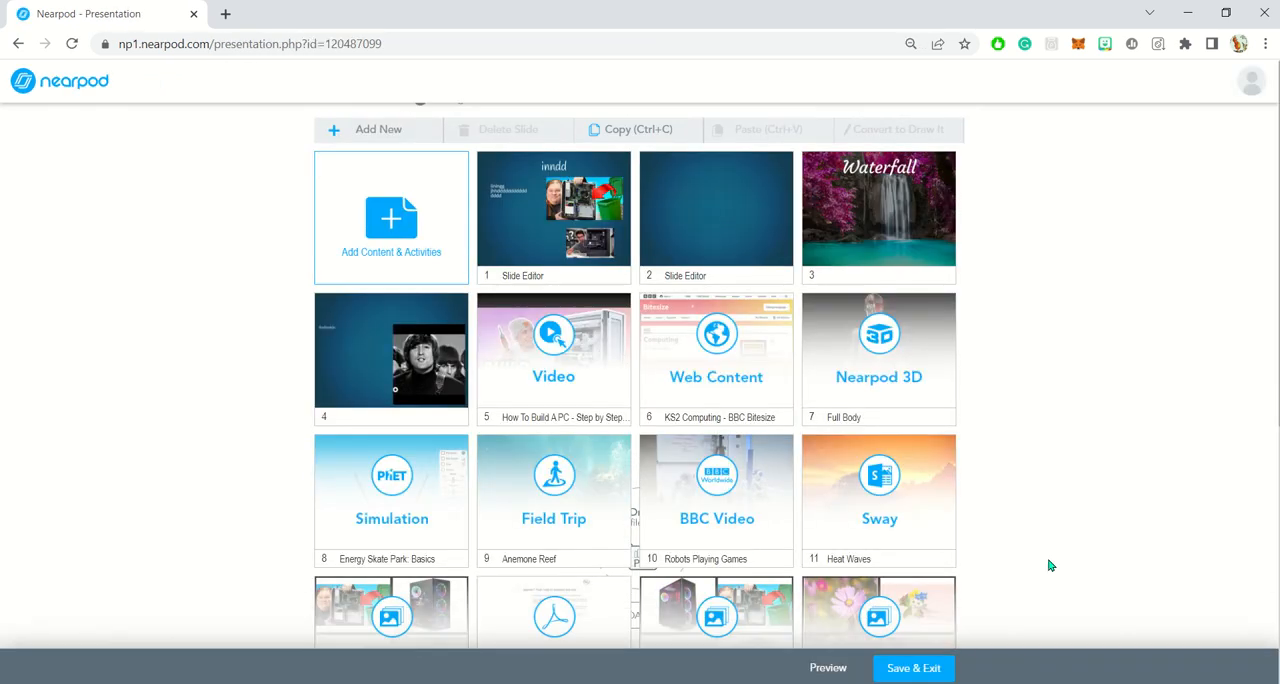
pyautogui.click(826, 668)
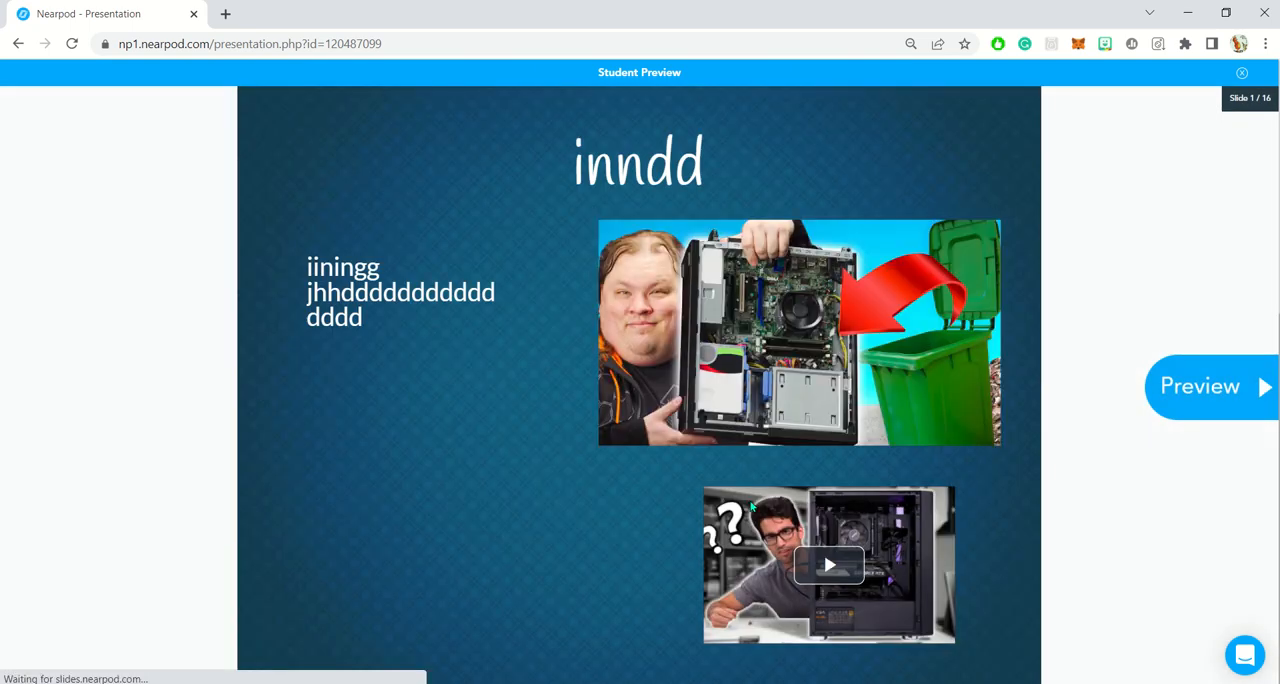
pyautogui.click(1216, 380)
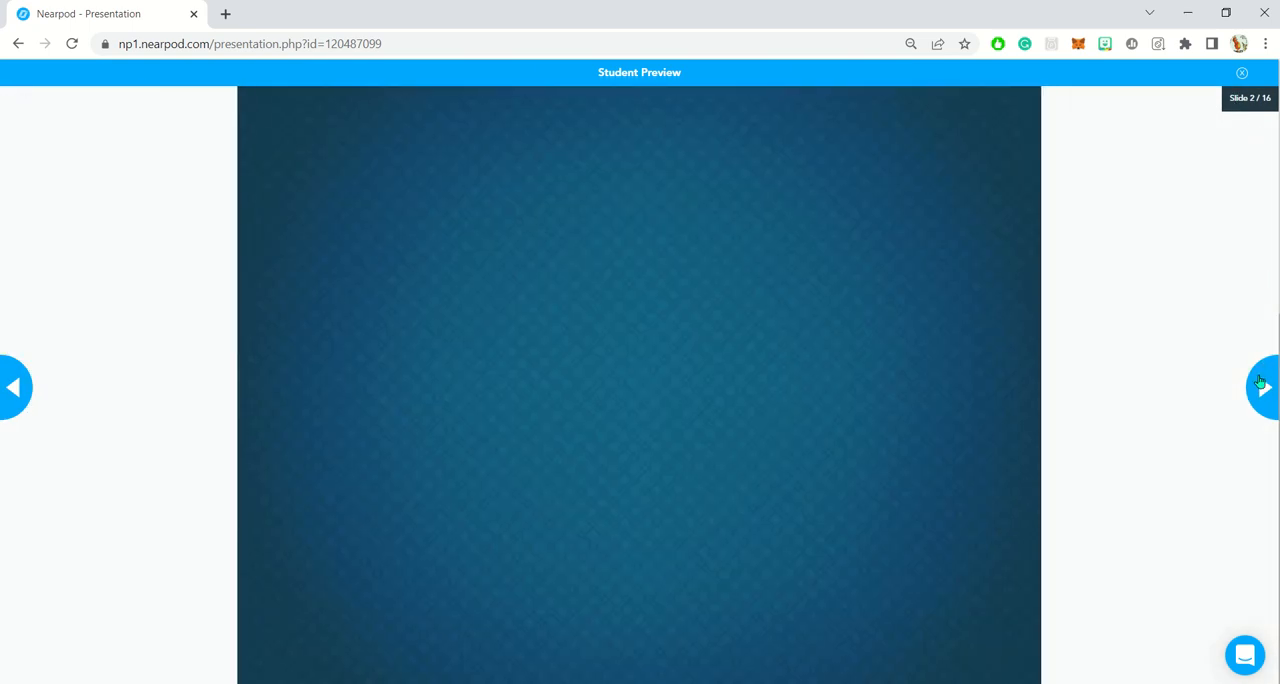
pyautogui.click(1260, 382)
pyautogui.click(1260, 382)
pyautogui.click(1260, 382)
pyautogui.click(1260, 382)
pyautogui.click(1260, 382)
pyautogui.click(1260, 382)
pyautogui.click(1260, 382)
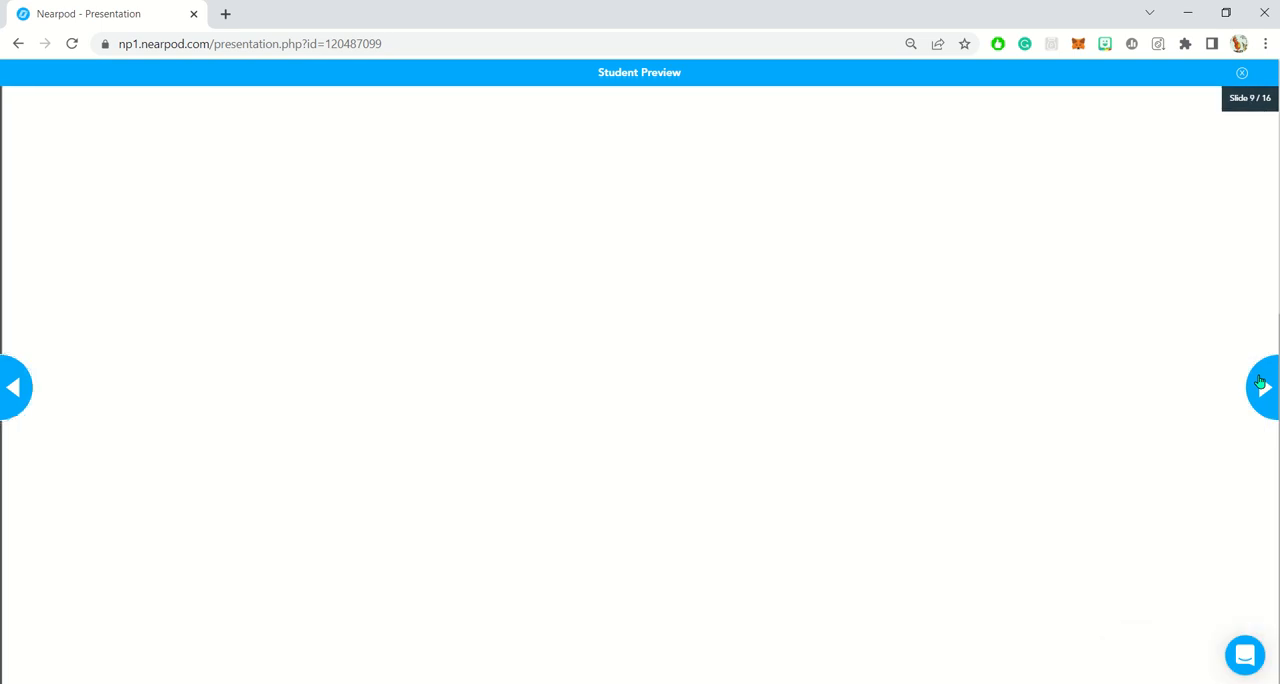
pyautogui.click(1260, 382)
pyautogui.click(1260, 382)
pyautogui.click(1260, 382)
pyautogui.click(1260, 382)
pyautogui.click(1260, 382)
pyautogui.click(1260, 382)
pyautogui.click(1260, 382)
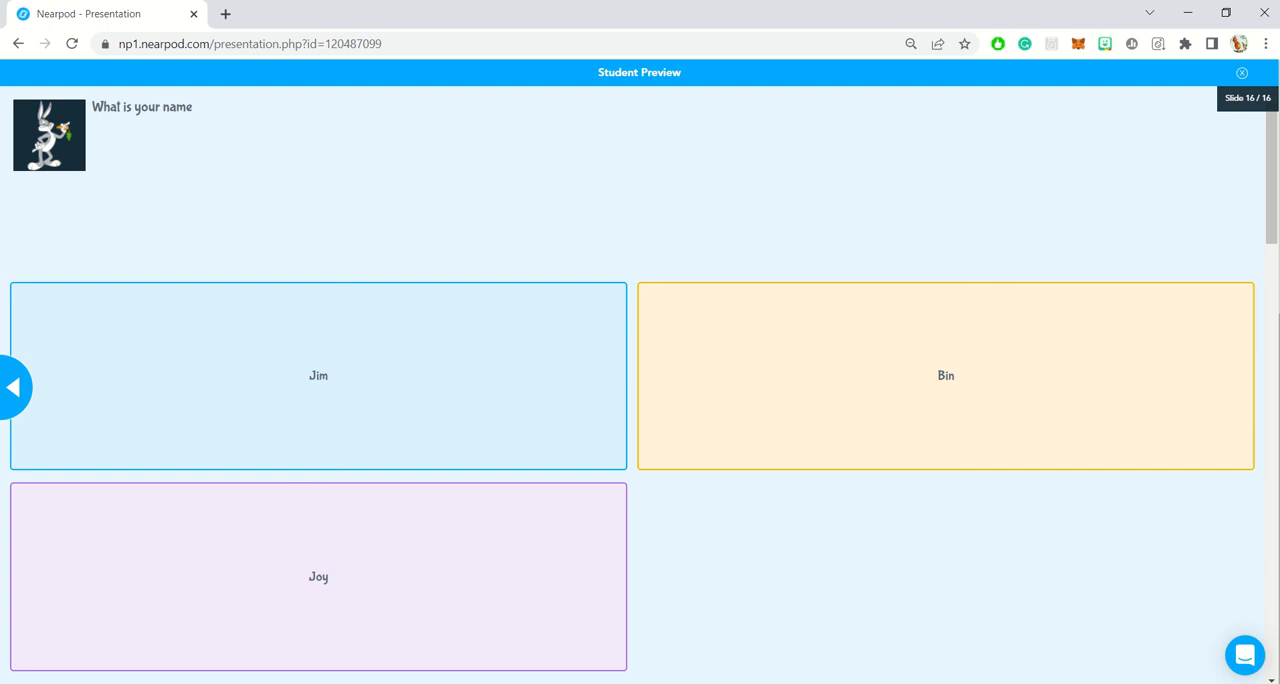
pyautogui.click(1240, 75)
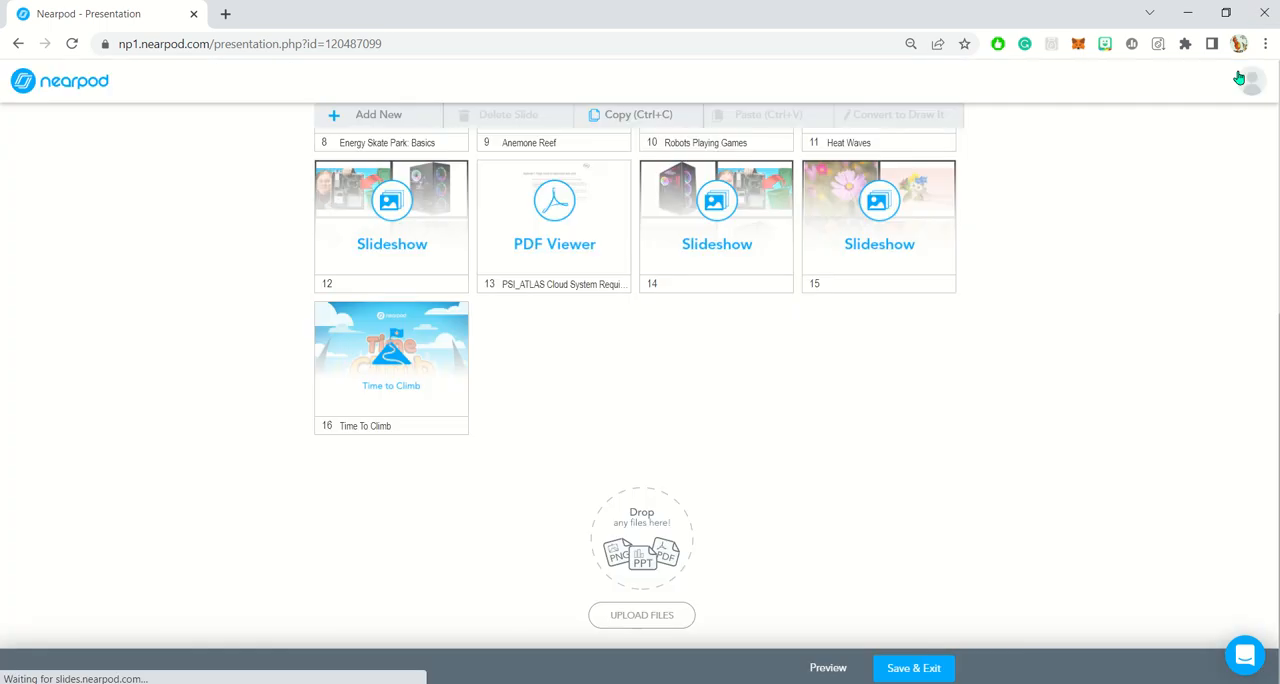
pyautogui.scroll(2, 839, 374)
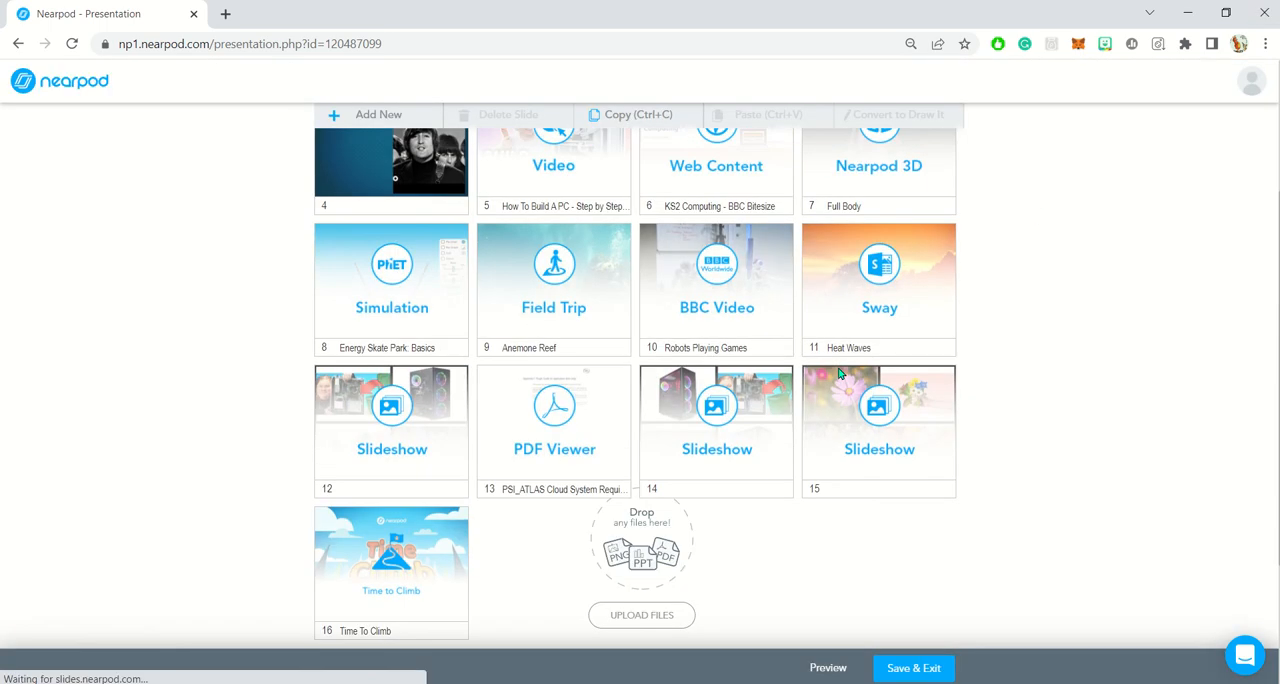
pyautogui.scroll(3, 839, 374)
pyautogui.scroll(-3, 839, 374)
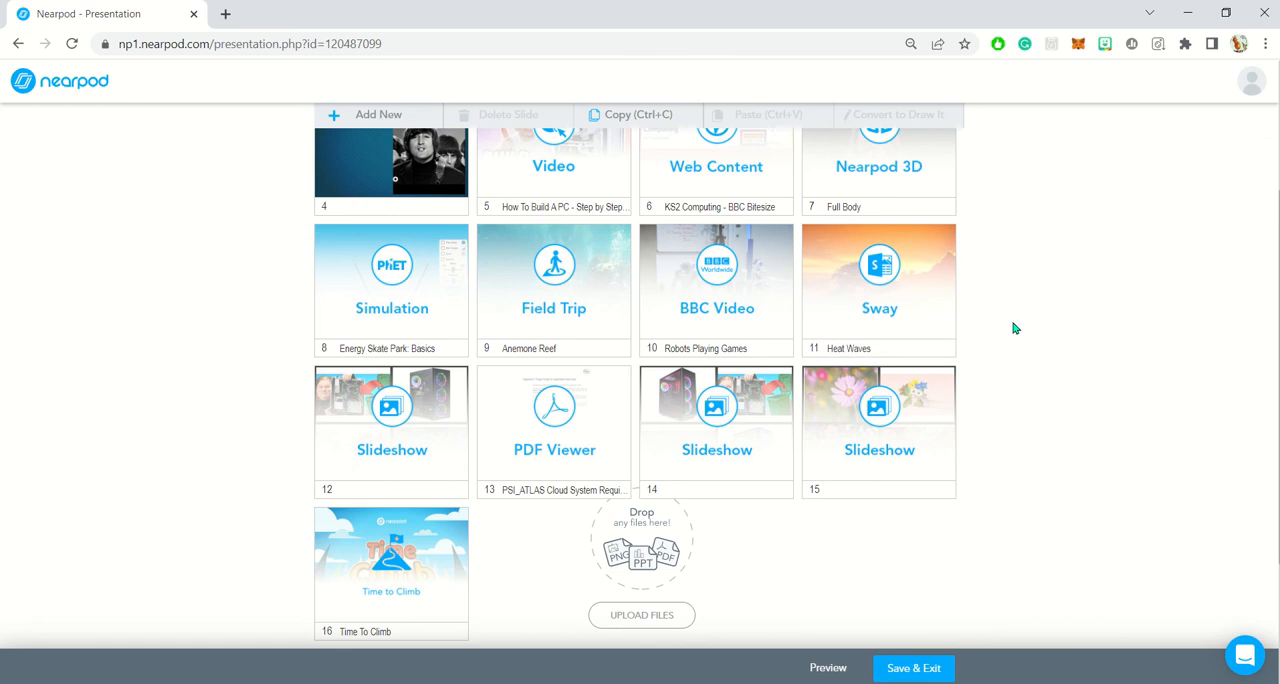
pyautogui.scroll(-2, 1015, 322)
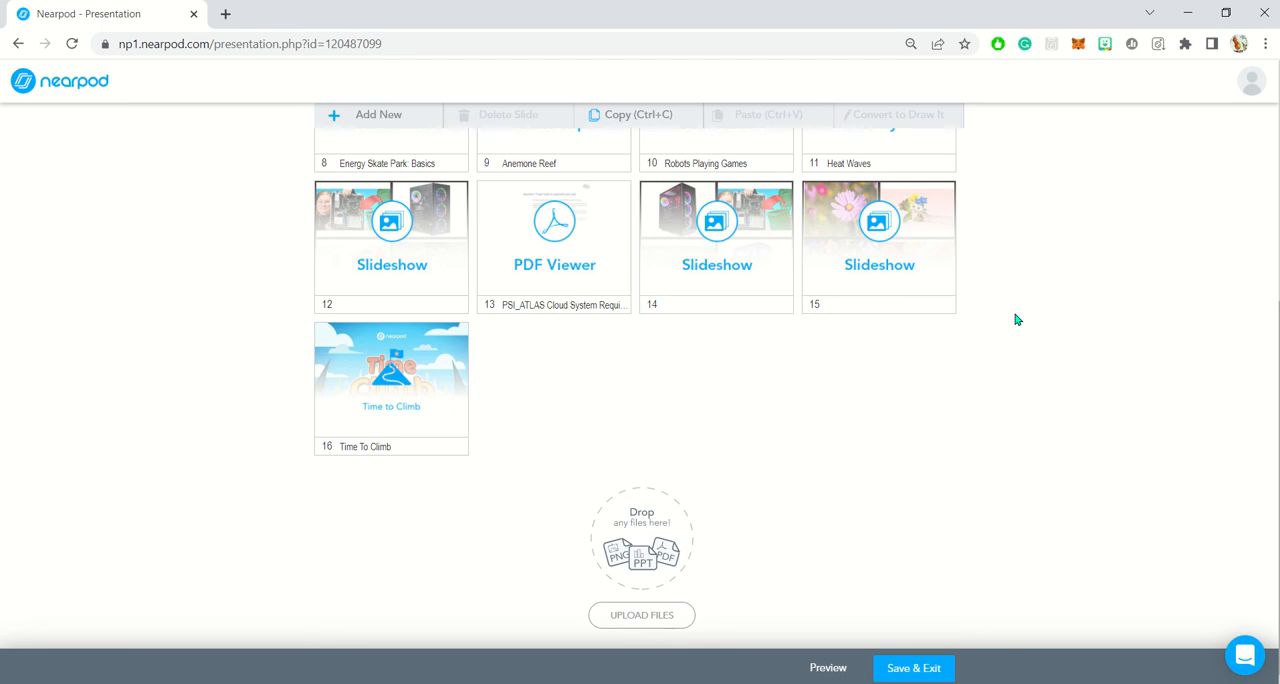
pyautogui.moveTo(632, 6)
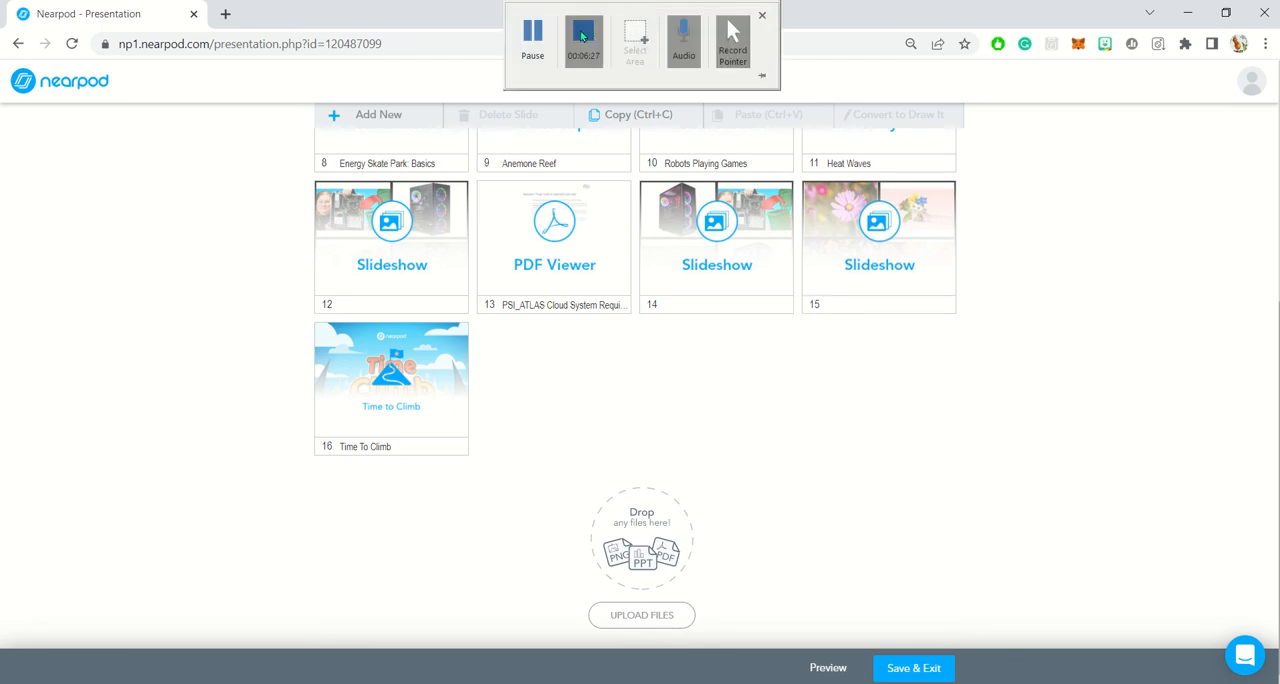